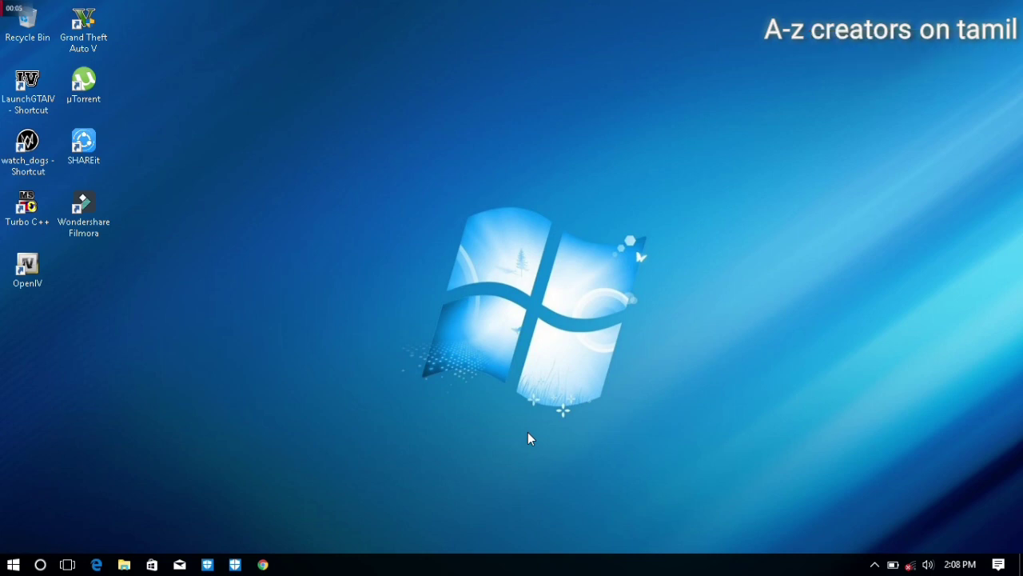
{"action": "right_click", "coordinate": [295, 102]}
{"action": "left_click", "coordinate": [336, 169]}
Search for "mscon", launch System Configuration and open the advanced boot options for Windows 10
{"action": "left_click", "coordinate": [40, 564]}
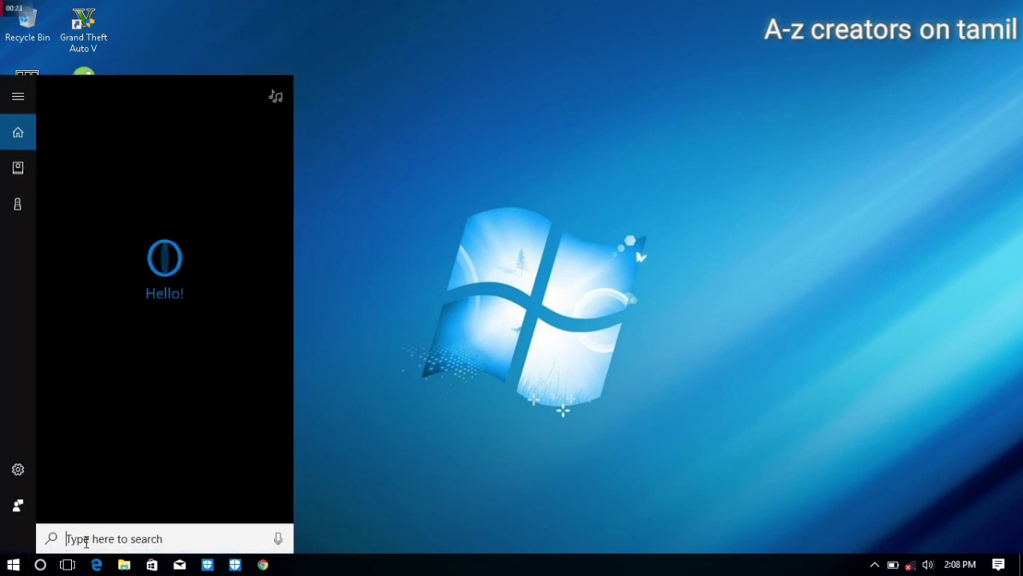
{"action": "type", "text": "ms"}
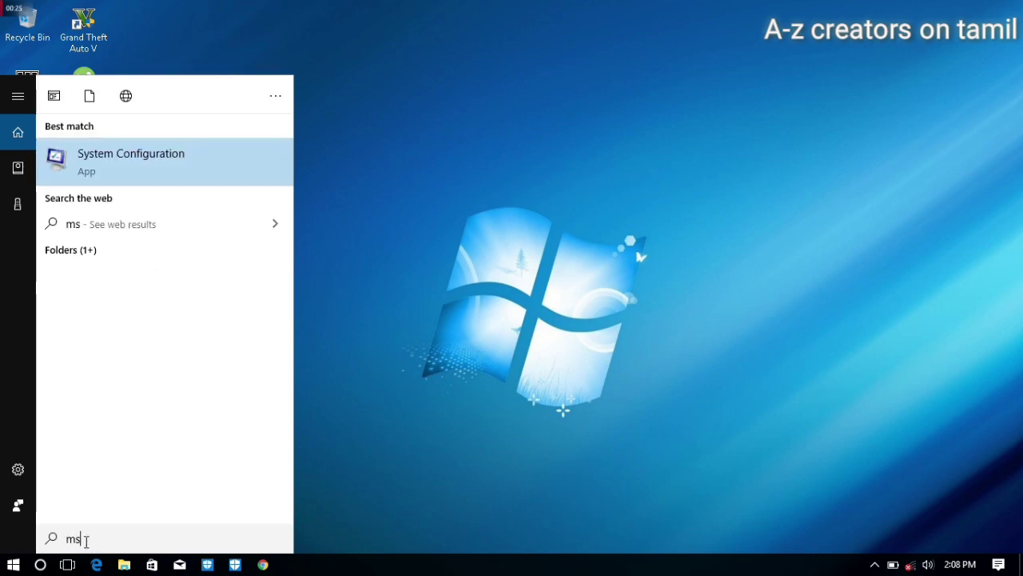
{"action": "type", "text": "con"}
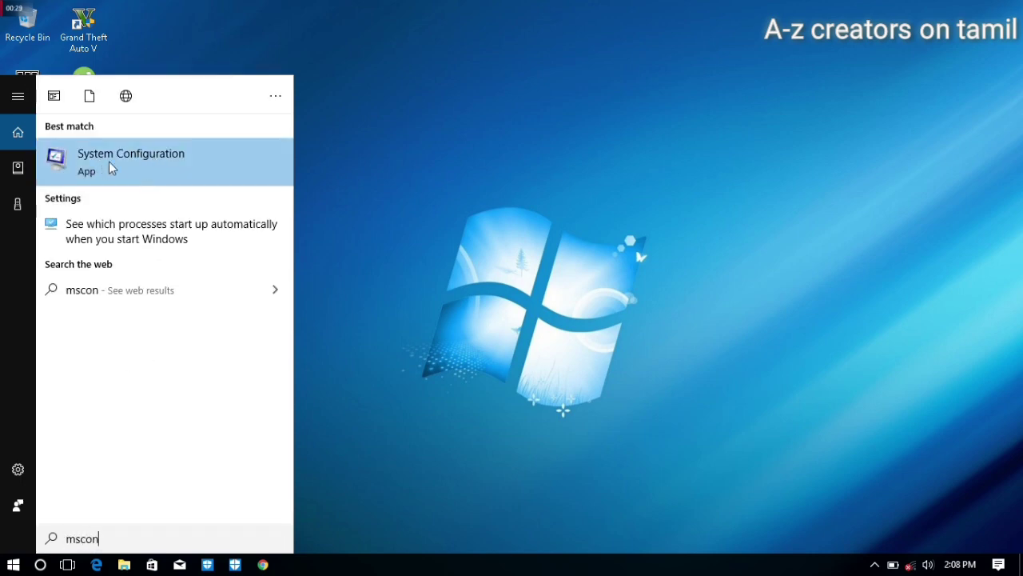
{"action": "left_click", "coordinate": [137, 172]}
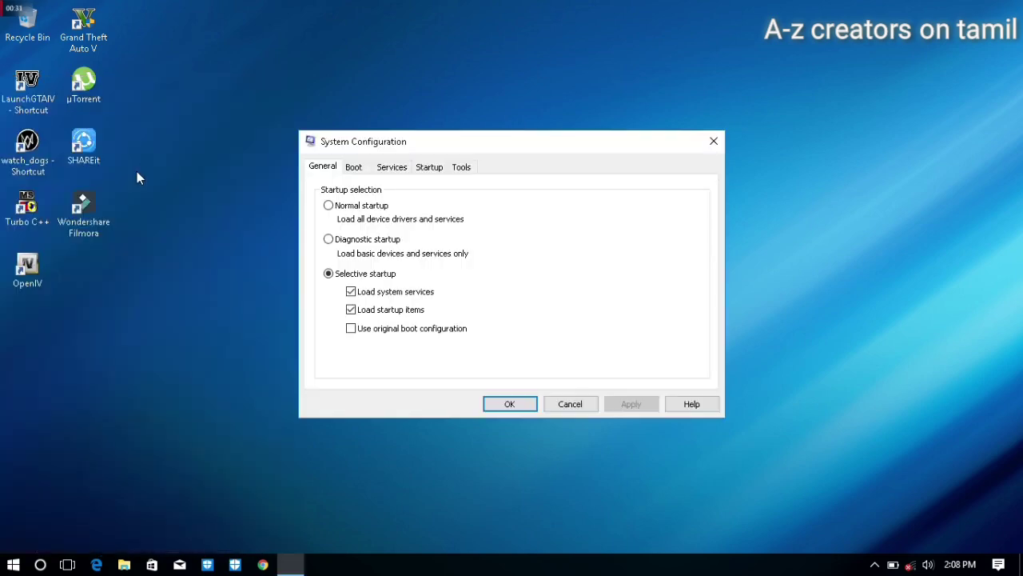
{"action": "left_click", "coordinate": [356, 168]}
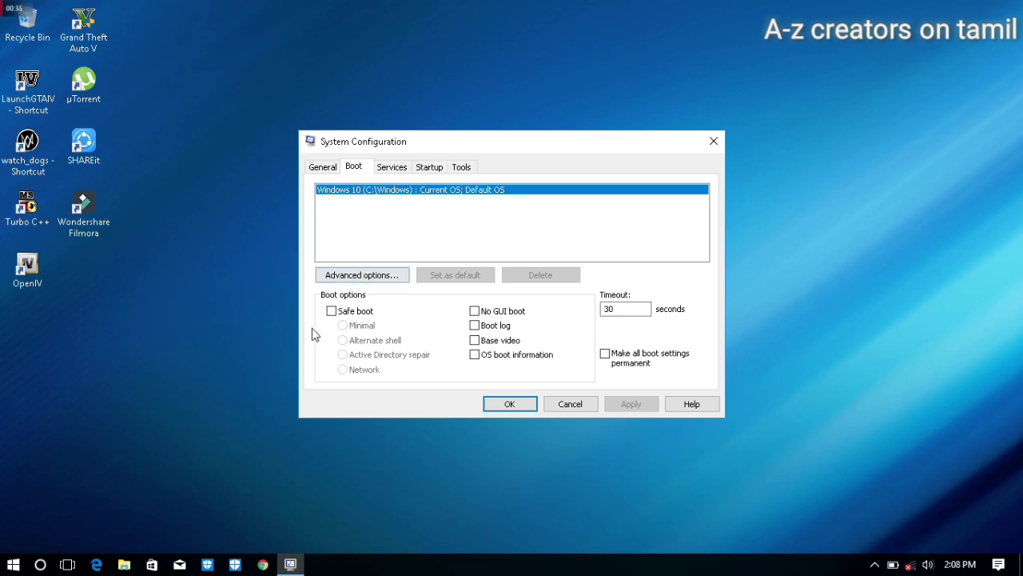
{"action": "left_click", "coordinate": [358, 280]}
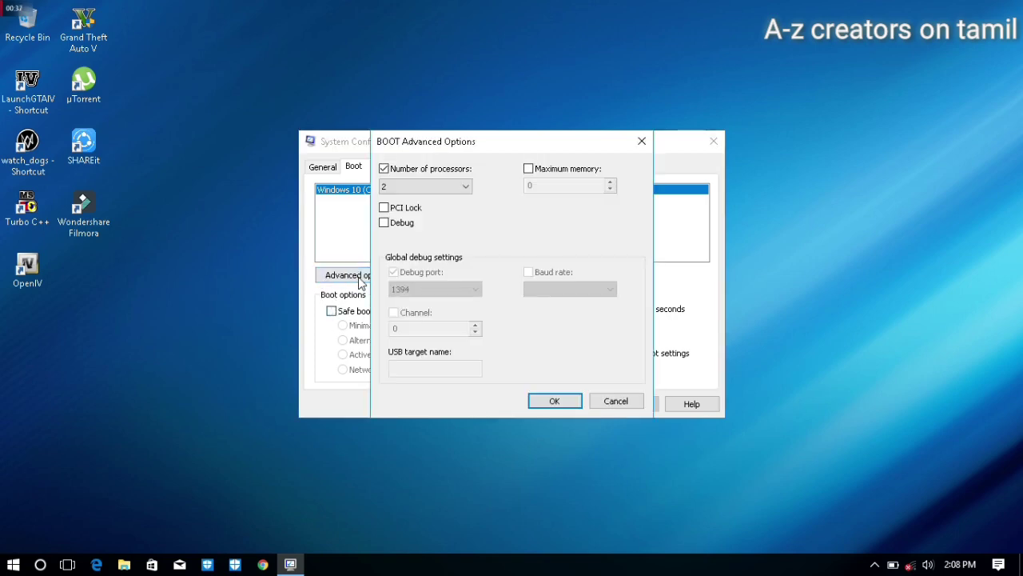
Set the number of processors to 2 in the advanced boot options, and close System Configuration without applying the change
{"action": "left_click", "coordinate": [396, 171]}
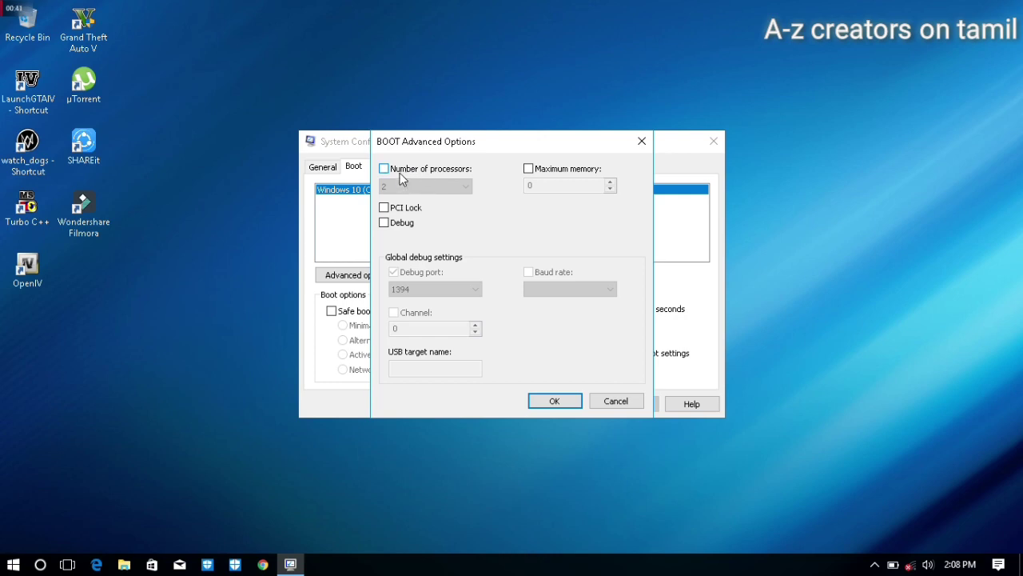
{"action": "left_click", "coordinate": [400, 171]}
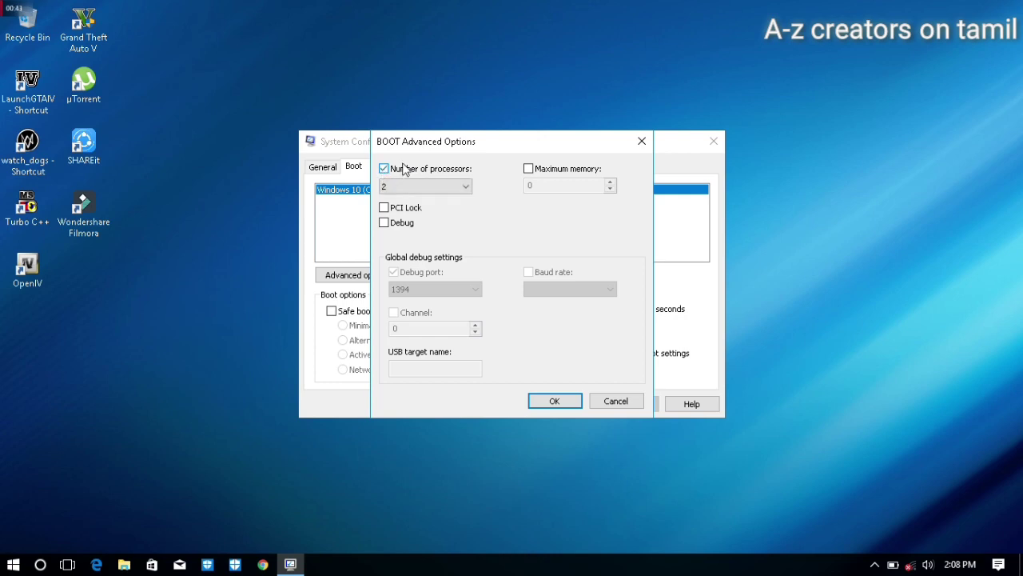
{"action": "left_click", "coordinate": [396, 188]}
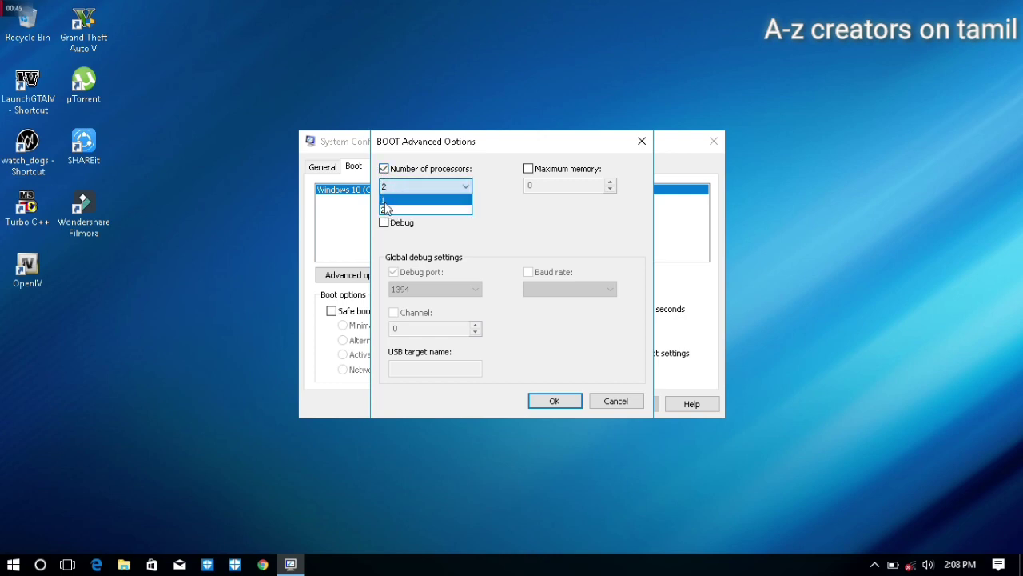
{"action": "left_click", "coordinate": [387, 207]}
{"action": "left_click", "coordinate": [389, 188]}
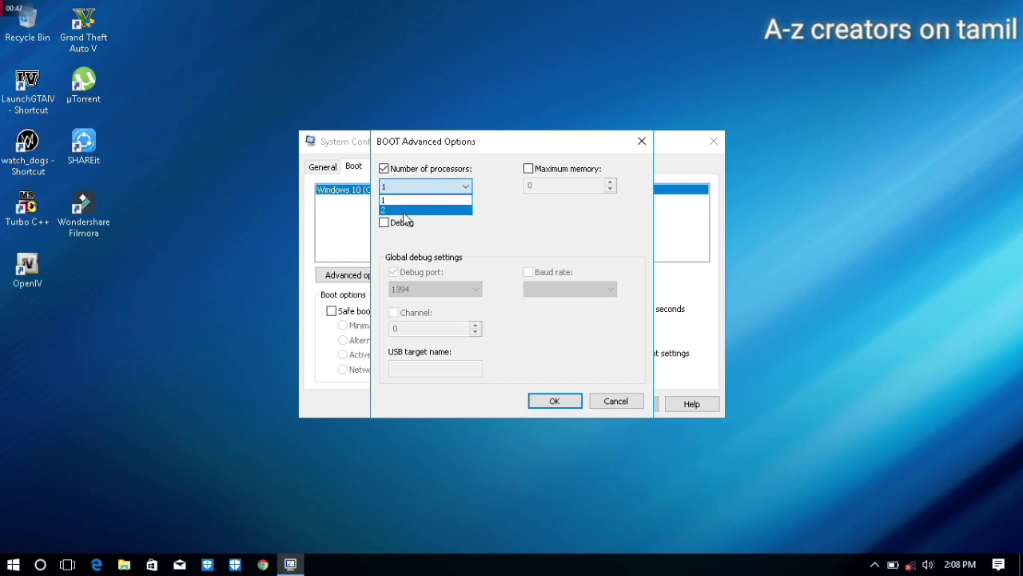
{"action": "left_click", "coordinate": [392, 210]}
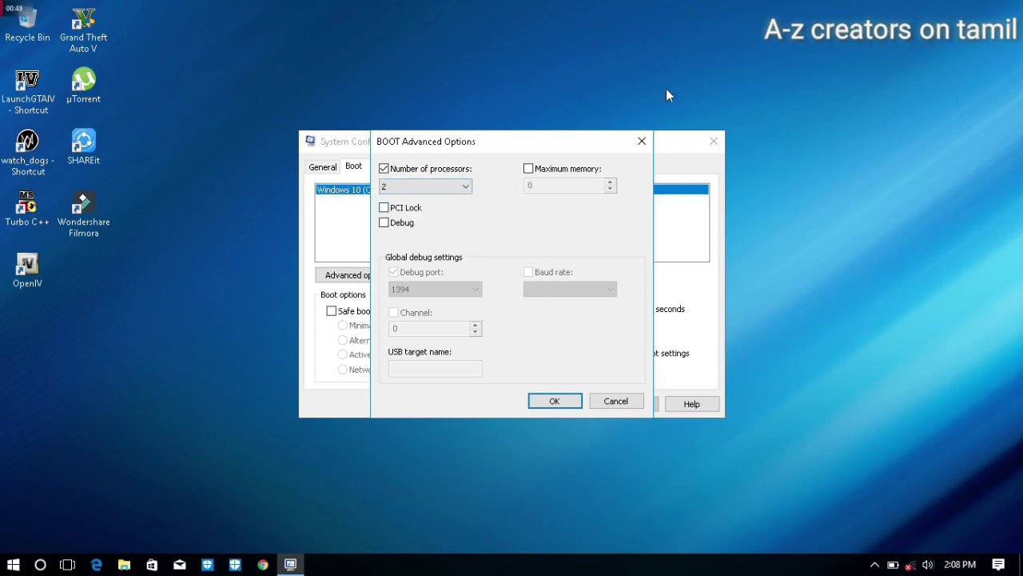
{"action": "left_click", "coordinate": [549, 400]}
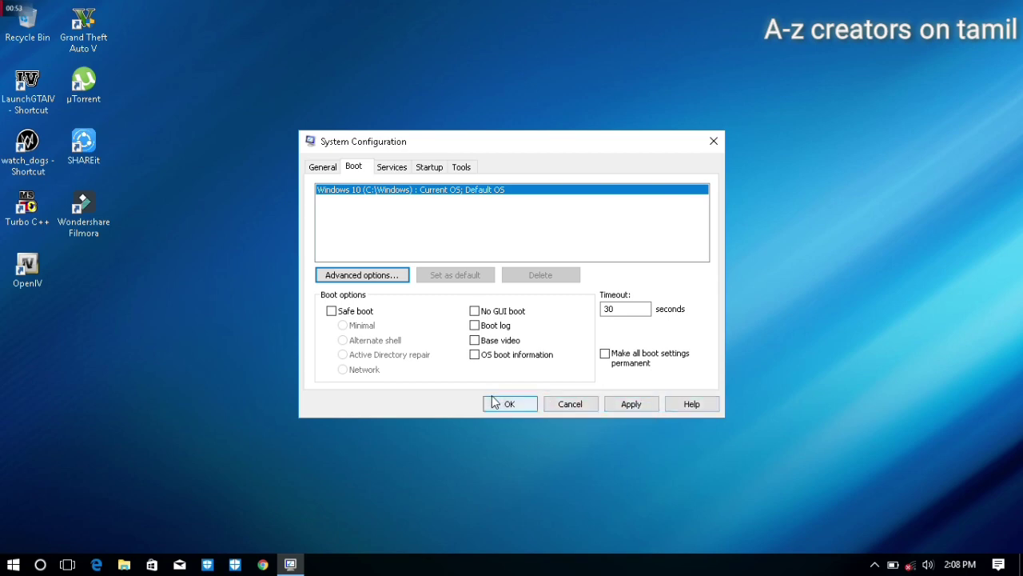
{"action": "left_click", "coordinate": [714, 142]}
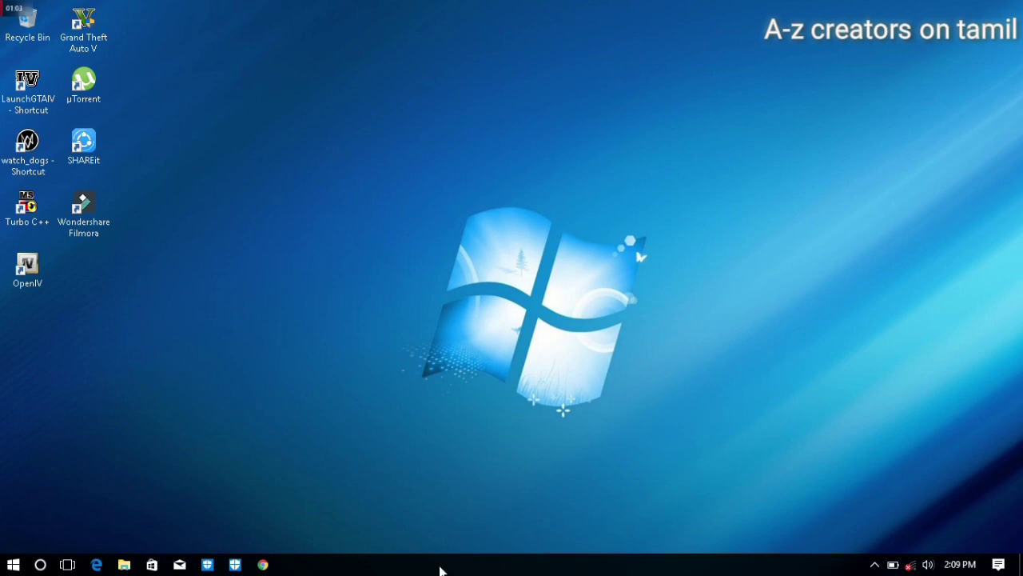
Open Task Manager, check the status of the startup programs such as µTorrent, and close it
{"action": "right_click", "coordinate": [440, 570]}
{"action": "left_click", "coordinate": [477, 491]}
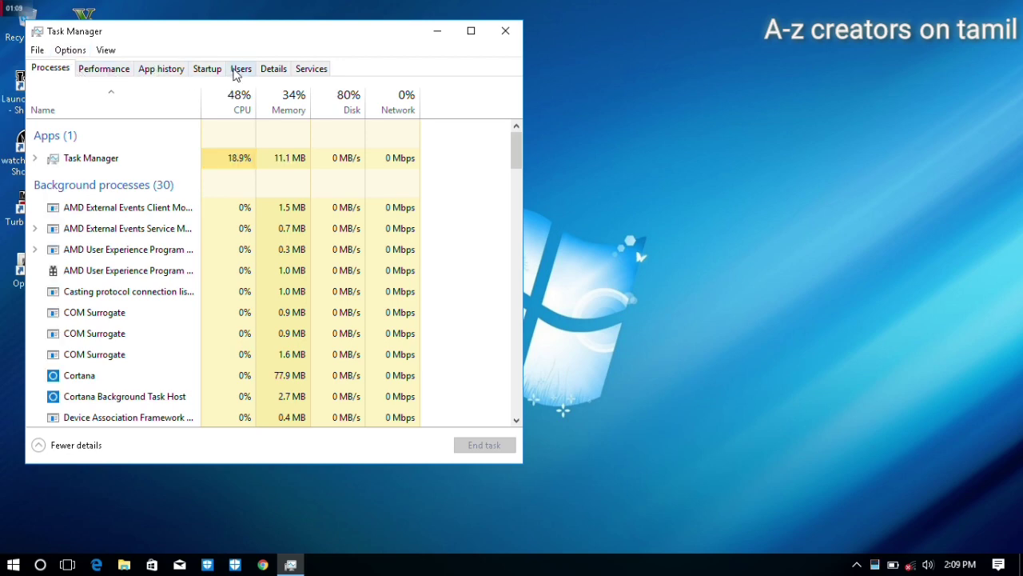
{"action": "left_click", "coordinate": [209, 75]}
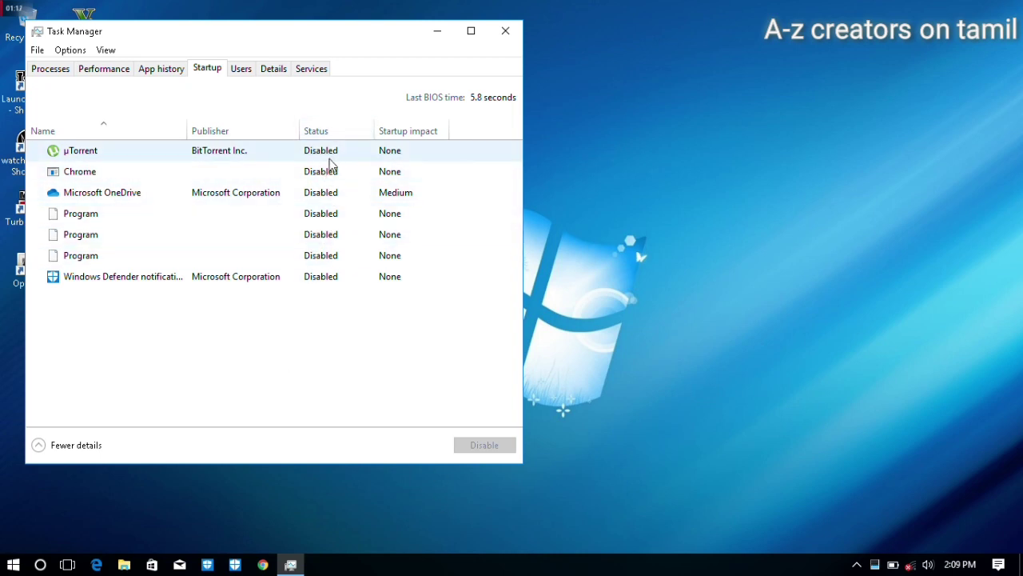
{"action": "left_click", "coordinate": [331, 160]}
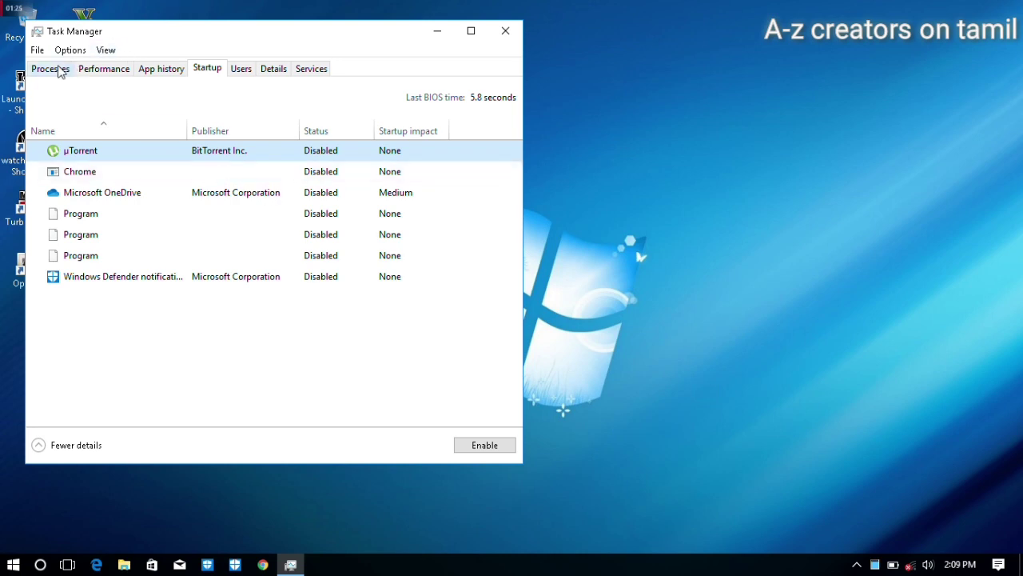
{"action": "left_click", "coordinate": [505, 30]}
Open the archive 2e4bb4-Low End FPS on Local Disk (D:) and go to its [6]Ultra PC folder under Very Extreme Low Settings
{"action": "double_click", "coordinate": [30, 23]}
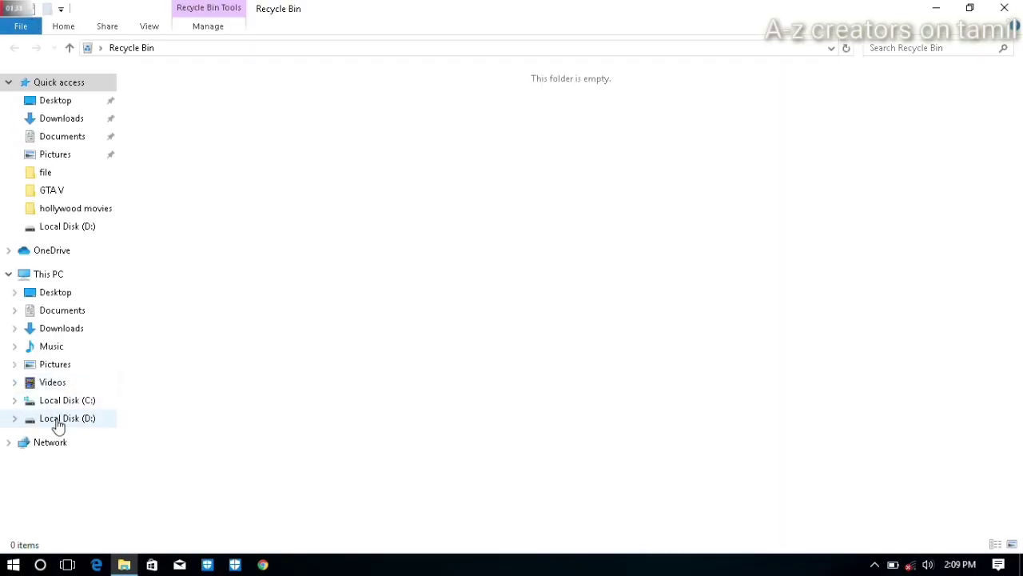
{"action": "left_click", "coordinate": [58, 419]}
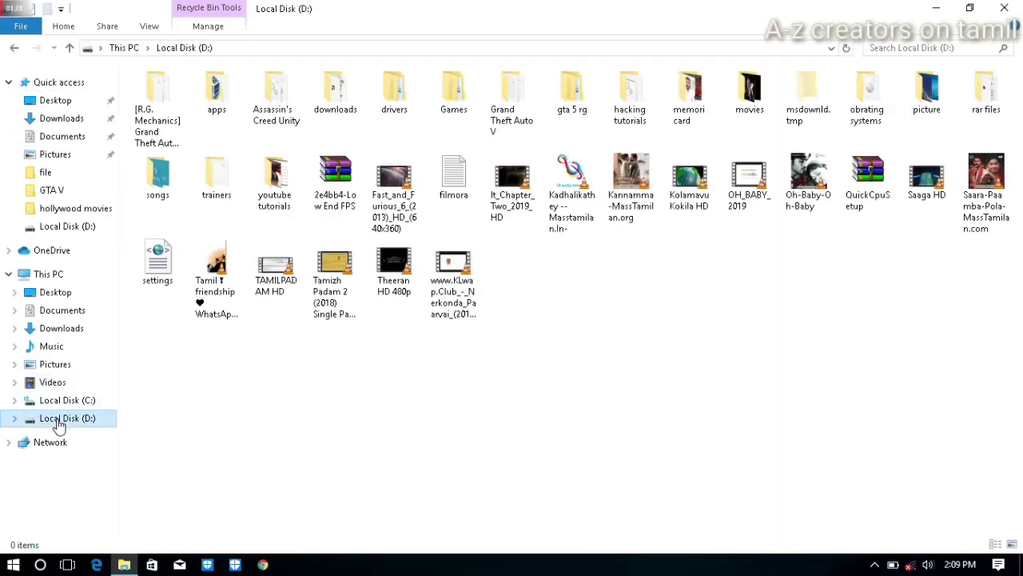
{"action": "double_click", "coordinate": [337, 185]}
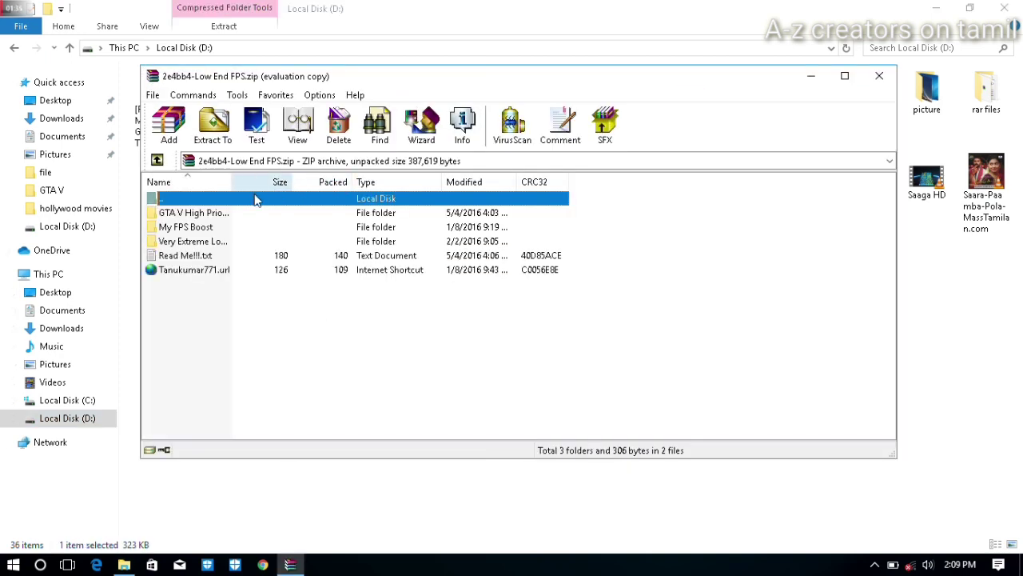
{"action": "double_click", "coordinate": [193, 241]}
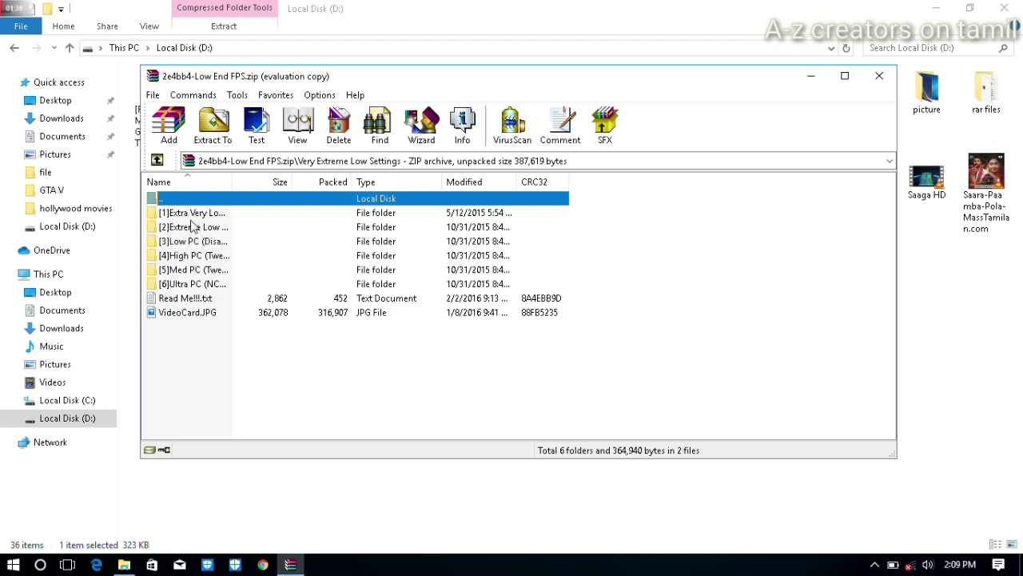
{"action": "double_click", "coordinate": [178, 286]}
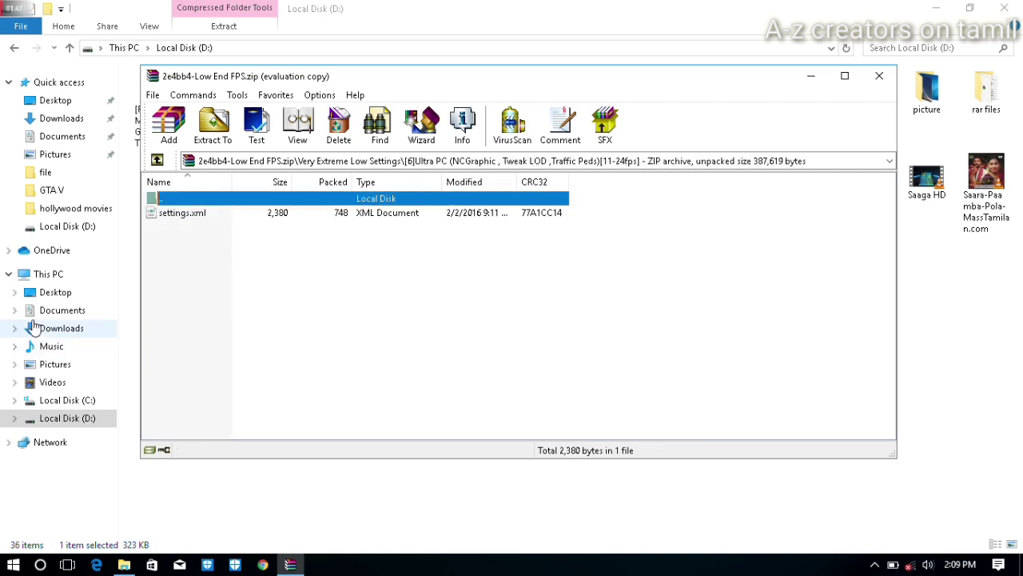
Open the GTA V folder inside Rockstar Games in Documents
{"action": "left_click", "coordinate": [32, 315]}
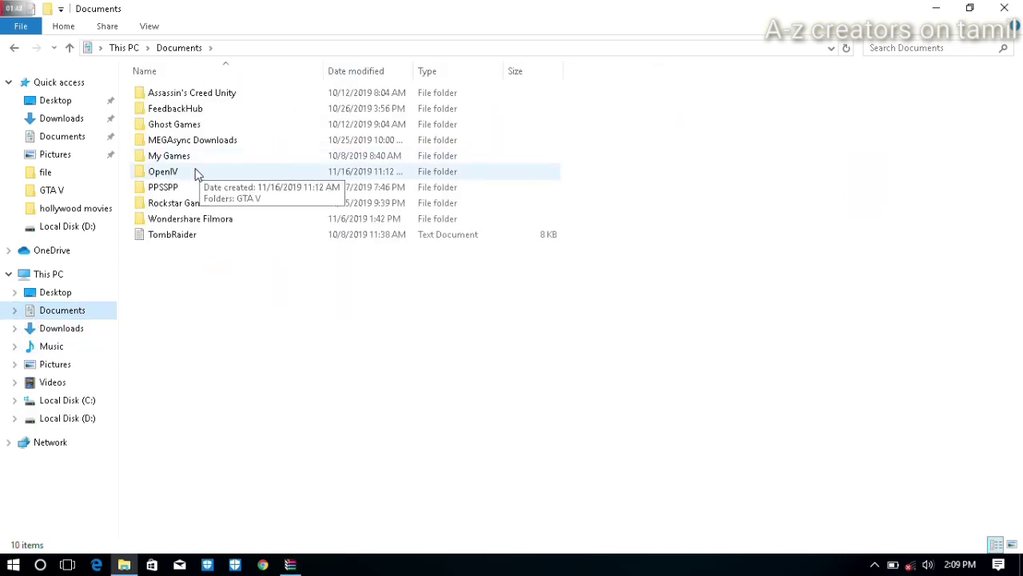
{"action": "left_click", "coordinate": [181, 159]}
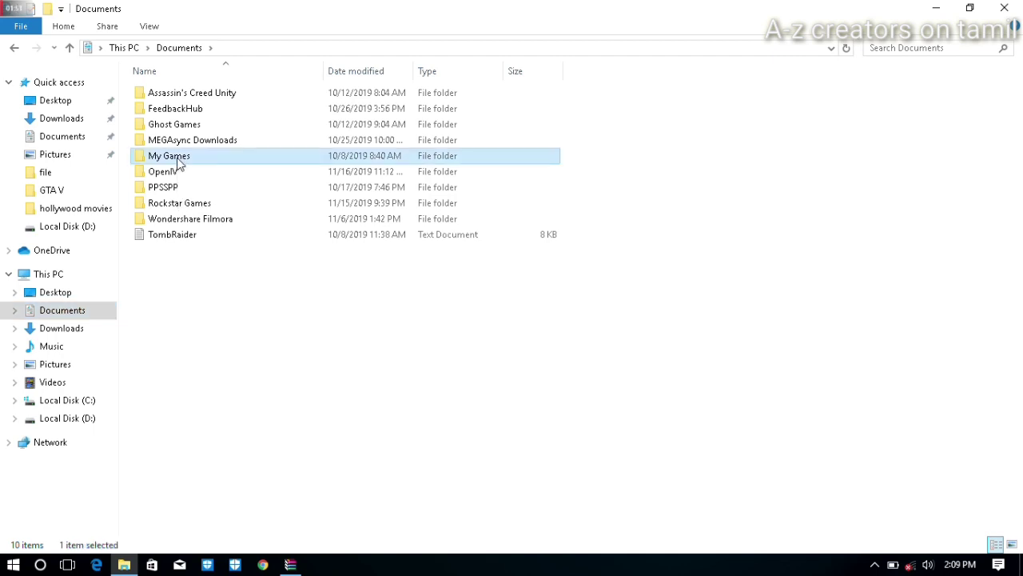
{"action": "left_click", "coordinate": [182, 207]}
{"action": "double_click", "coordinate": [183, 207]}
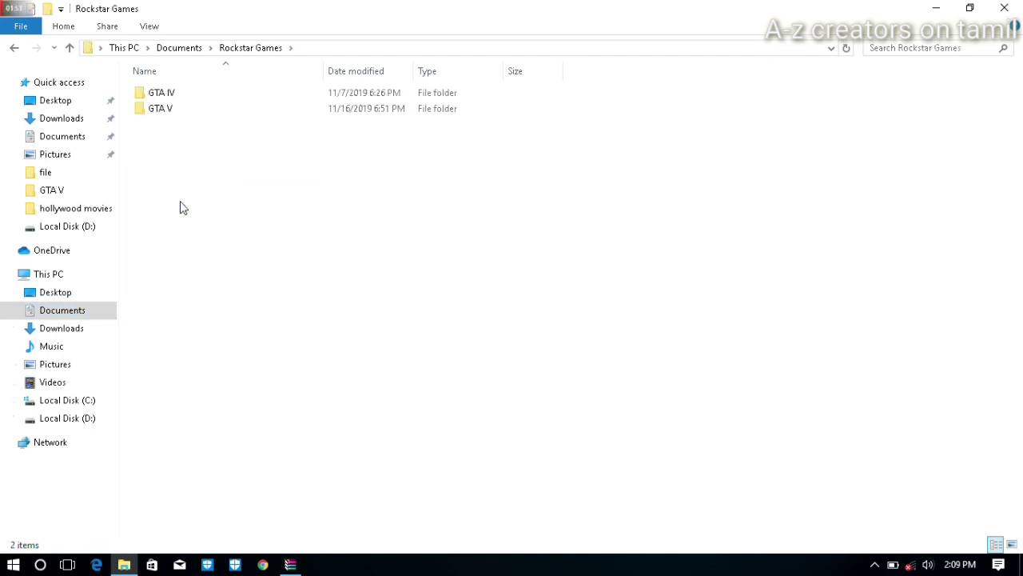
{"action": "double_click", "coordinate": [176, 110]}
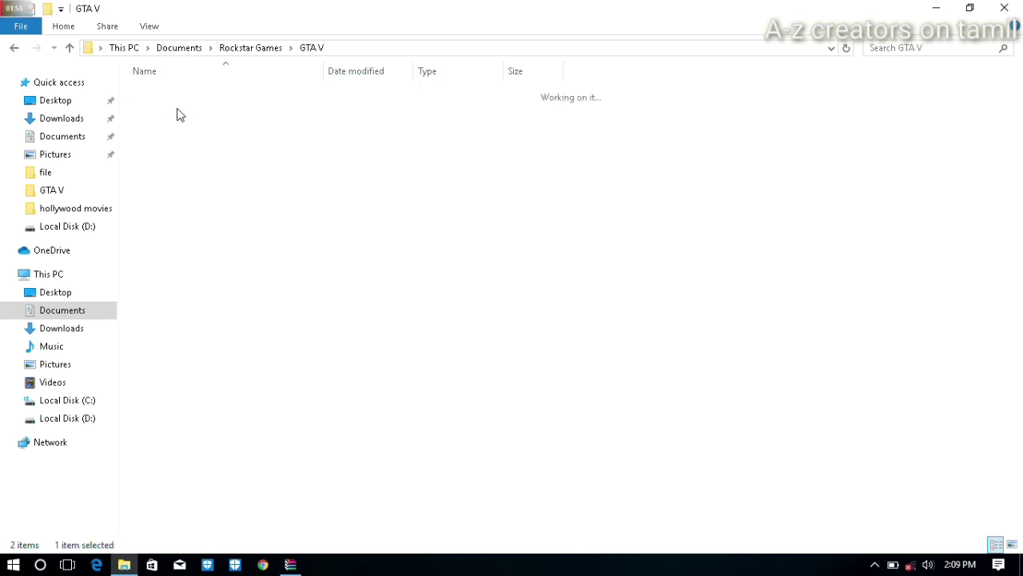
Try to move settings.xml from the archive into the GTA V folder, cancel the replacement, and select the existing settings file
{"action": "left_click", "coordinate": [291, 565]}
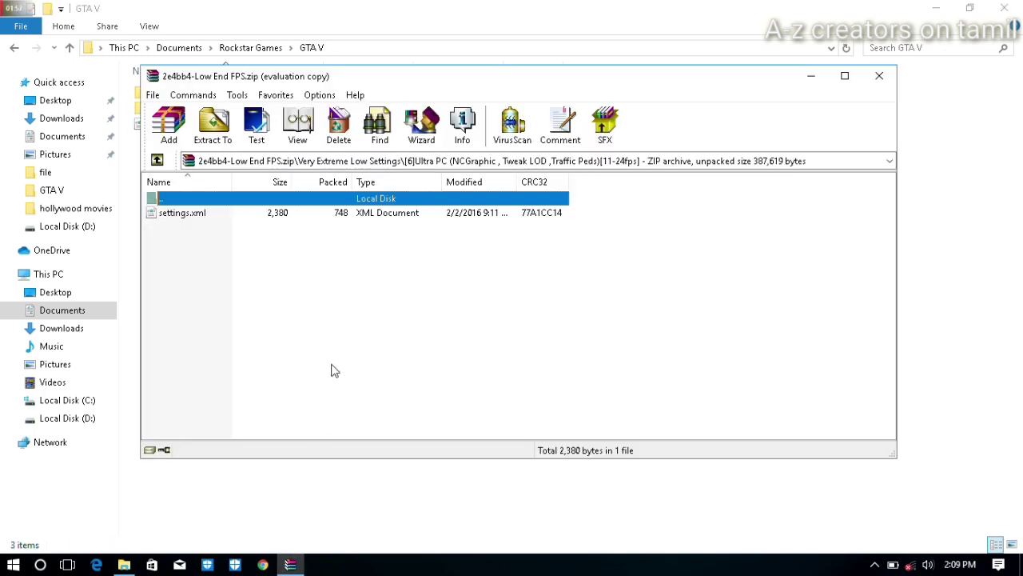
{"action": "left_click", "coordinate": [221, 219]}
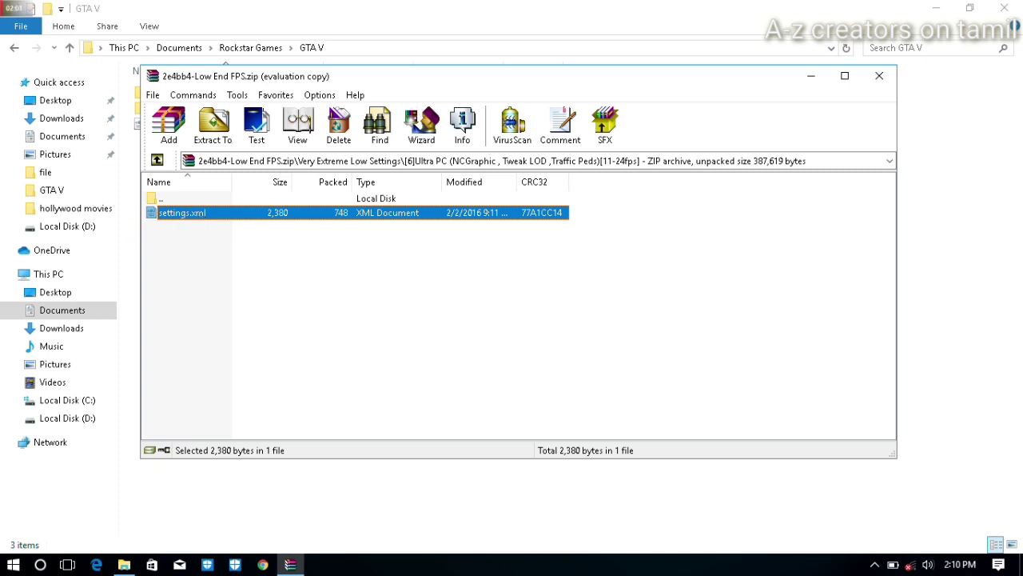
{"action": "left_click_drag", "start_coordinate": [186, 215], "coordinate": [132, 239]}
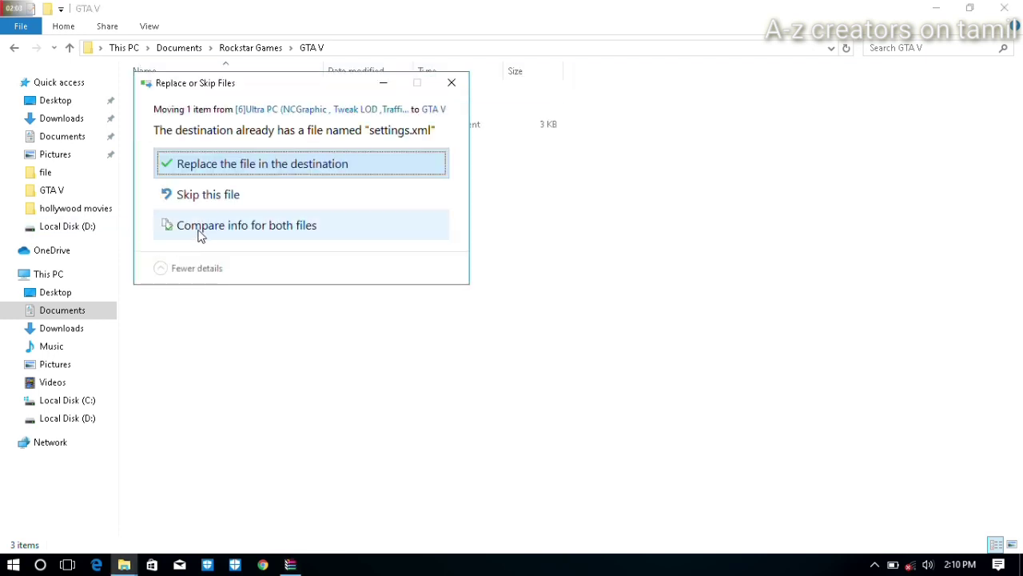
{"action": "left_click", "coordinate": [453, 84]}
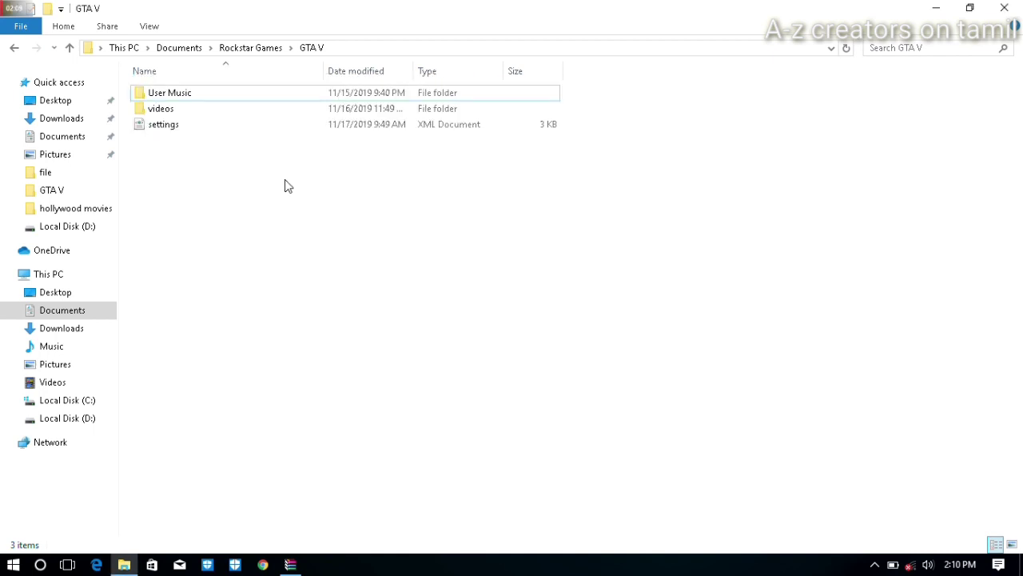
{"action": "left_click", "coordinate": [207, 128]}
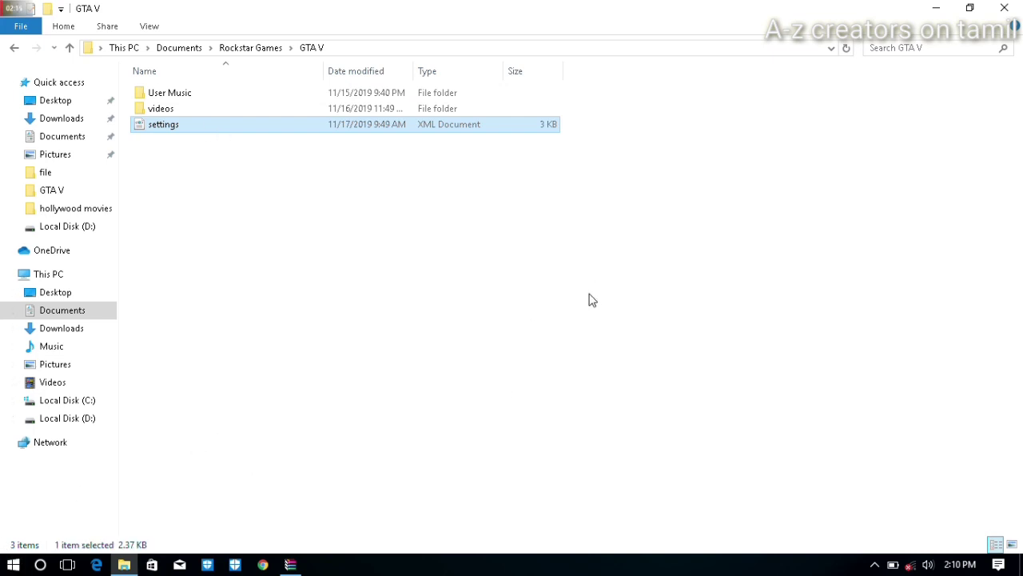
Minimize the folder and archive windows, and open the display adapter properties from Display settings to check the graphics memory
{"action": "left_click", "coordinate": [936, 8]}
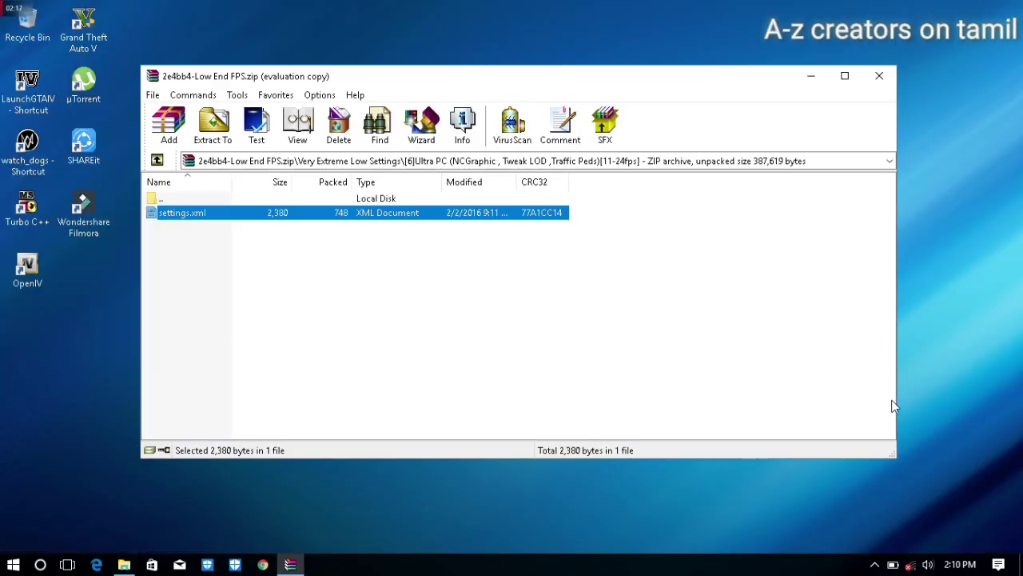
{"action": "left_click", "coordinate": [811, 76]}
{"action": "right_click", "coordinate": [592, 286]}
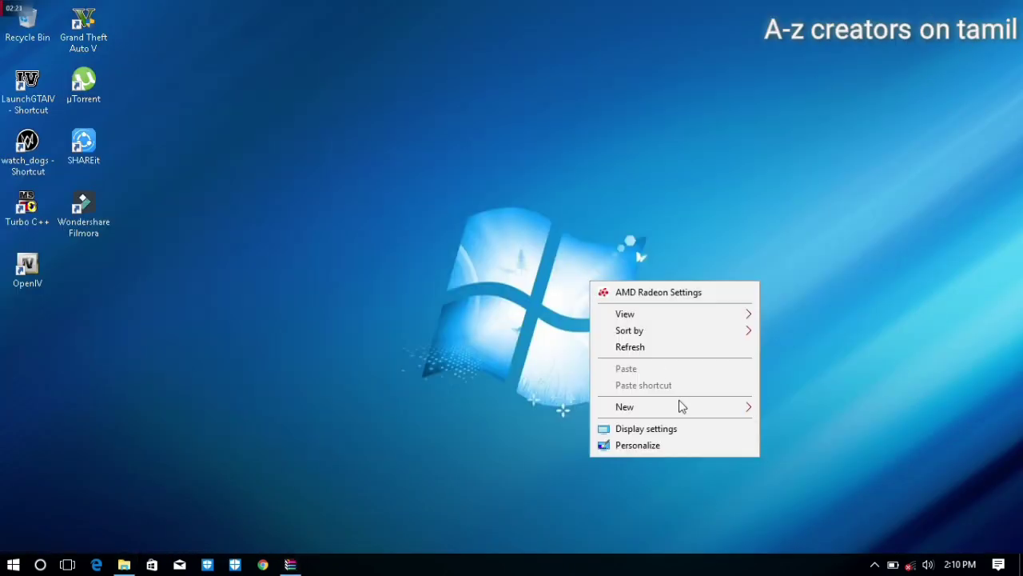
{"action": "left_click", "coordinate": [654, 434]}
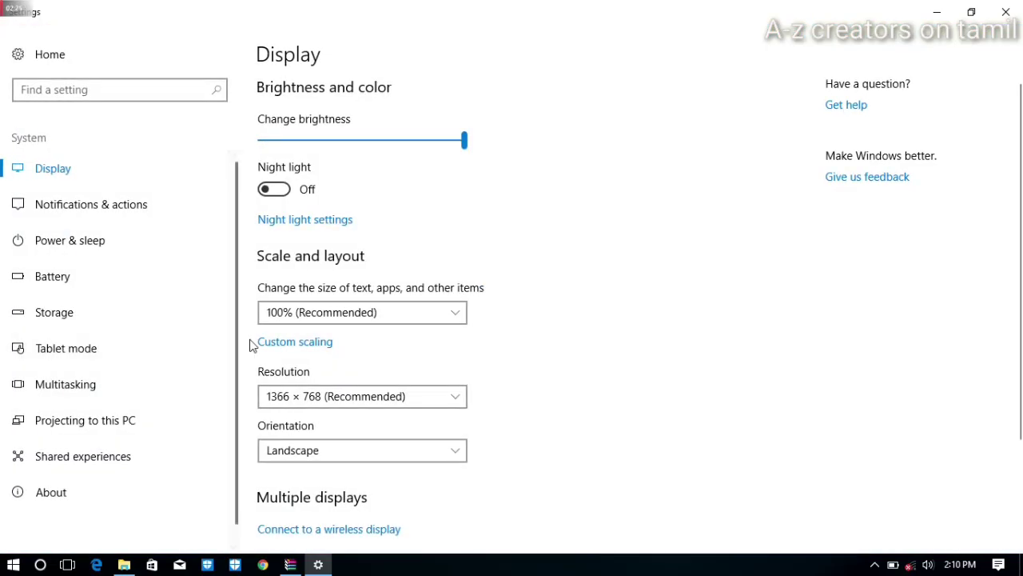
{"action": "scroll", "coordinate": [985, 462], "scroll_direction": "down", "scroll_amount": 2}
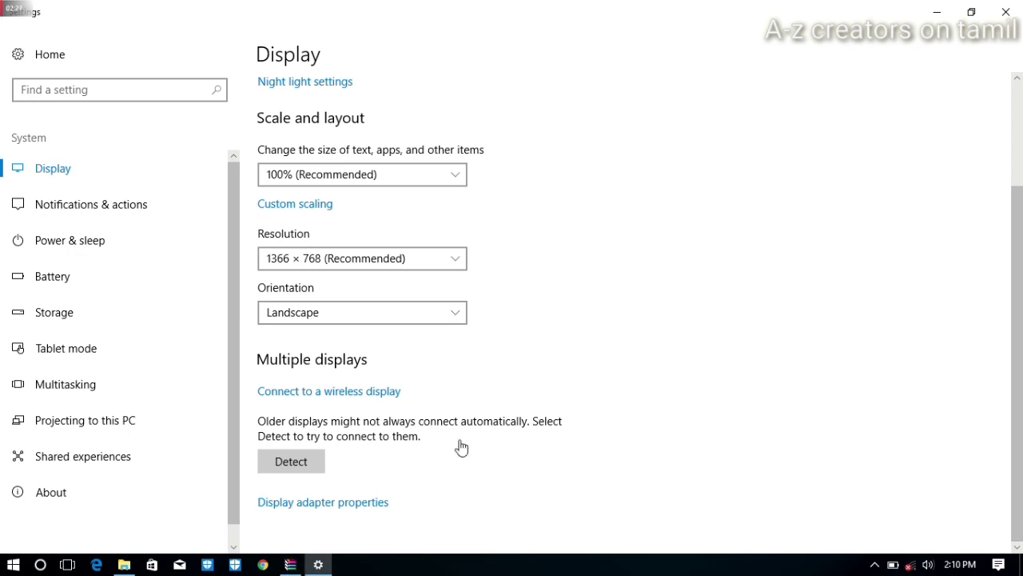
{"action": "left_click", "coordinate": [340, 503]}
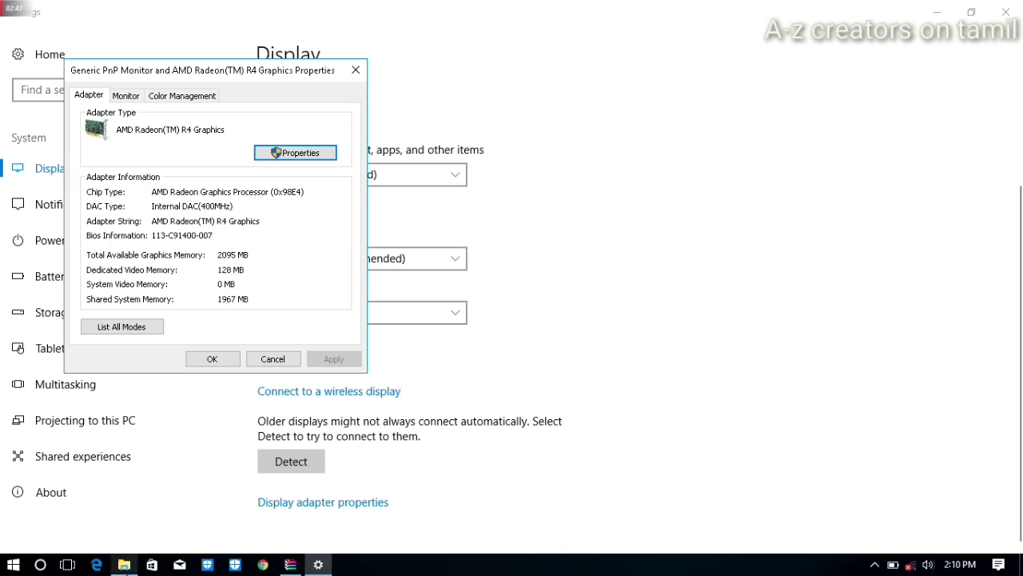
Open the settings file from the GTA V folder in Notepad and select the graphics card name in its VideoCardDescription line
{"action": "left_click", "coordinate": [124, 565]}
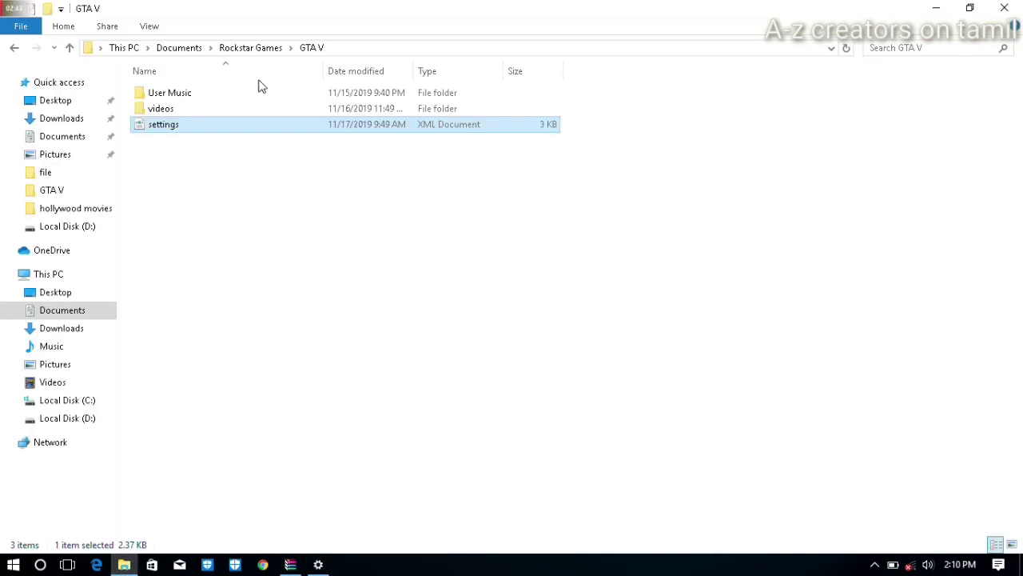
{"action": "right_click", "coordinate": [227, 129]}
{"action": "left_click", "coordinate": [252, 147]}
{"action": "left_click_drag", "start_coordinate": [773, 168], "coordinate": [774, 388]}
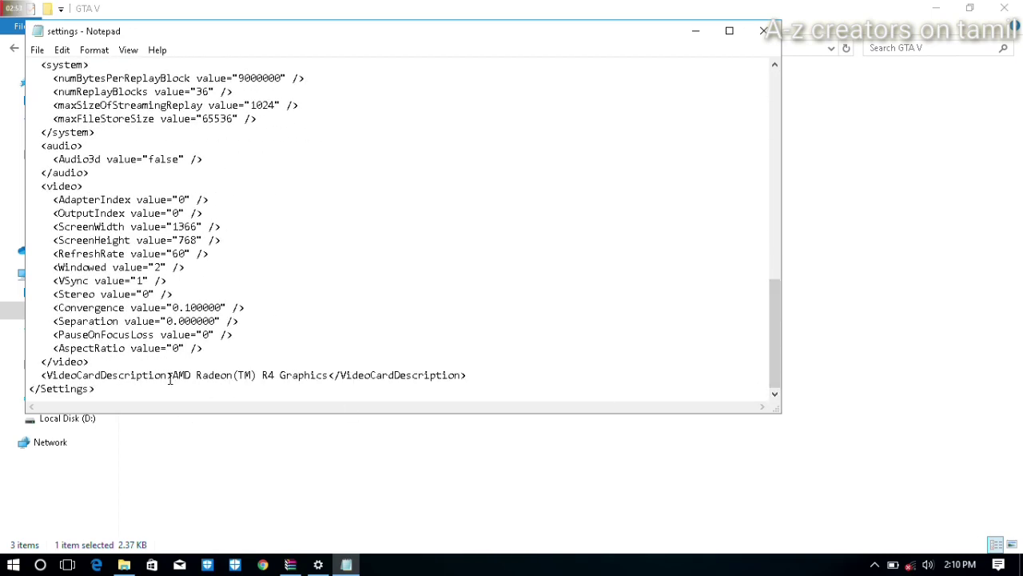
{"action": "left_click_drag", "start_coordinate": [173, 375], "coordinate": [327, 383]}
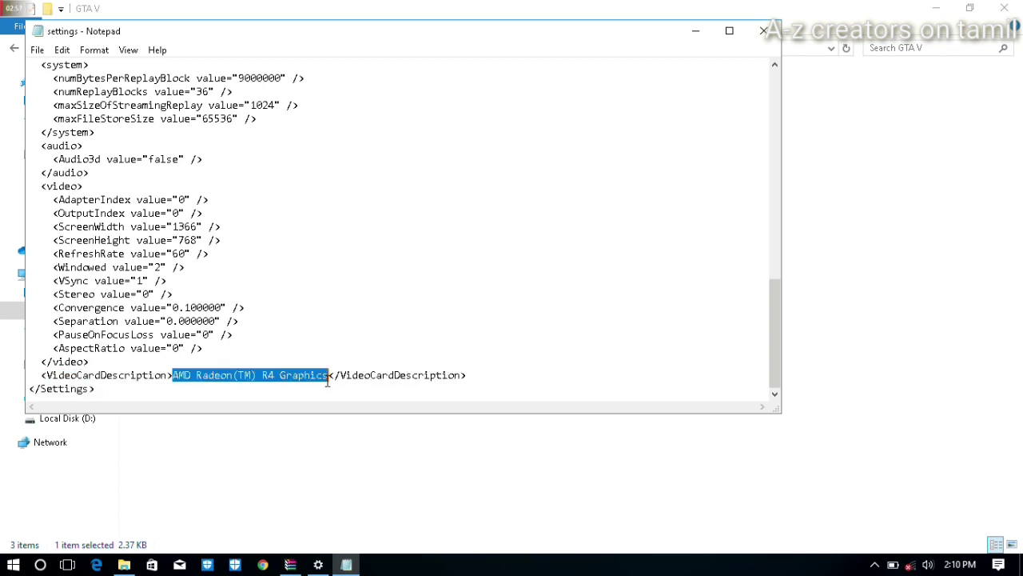
Close the Display settings window and the settings file in Notepad
{"action": "left_click", "coordinate": [319, 564]}
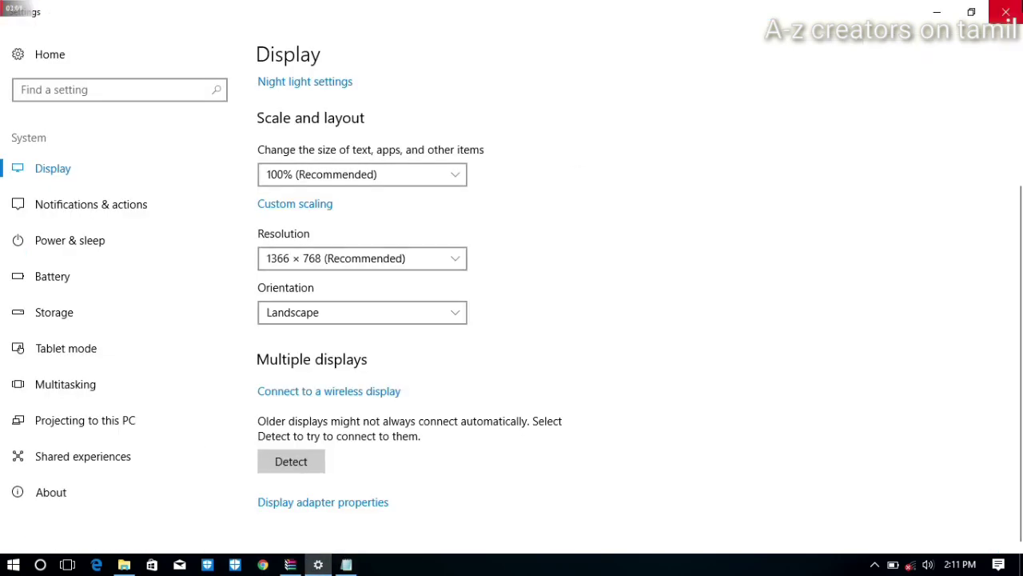
{"action": "left_click", "coordinate": [1006, 12]}
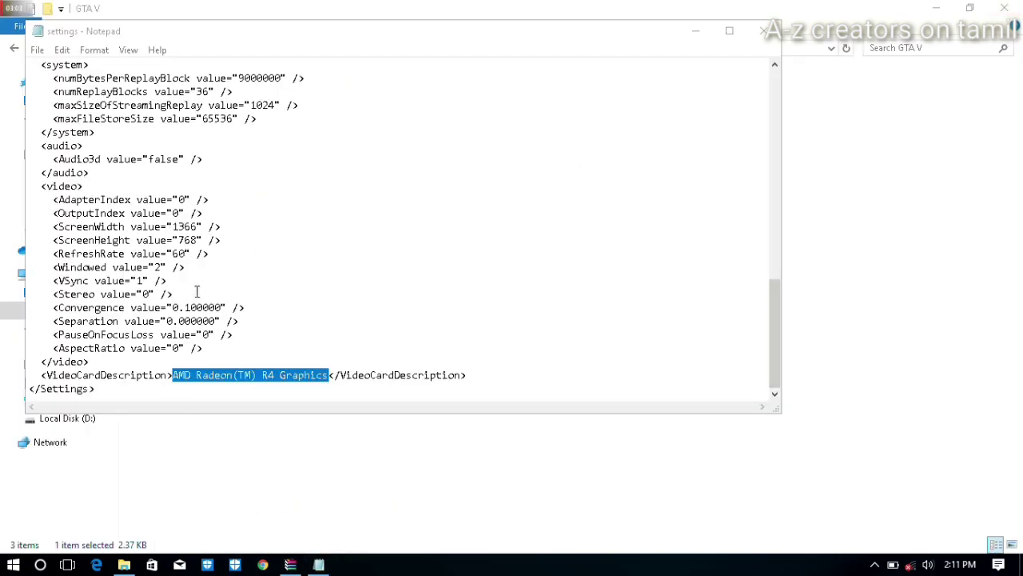
{"action": "left_click", "coordinate": [763, 30]}
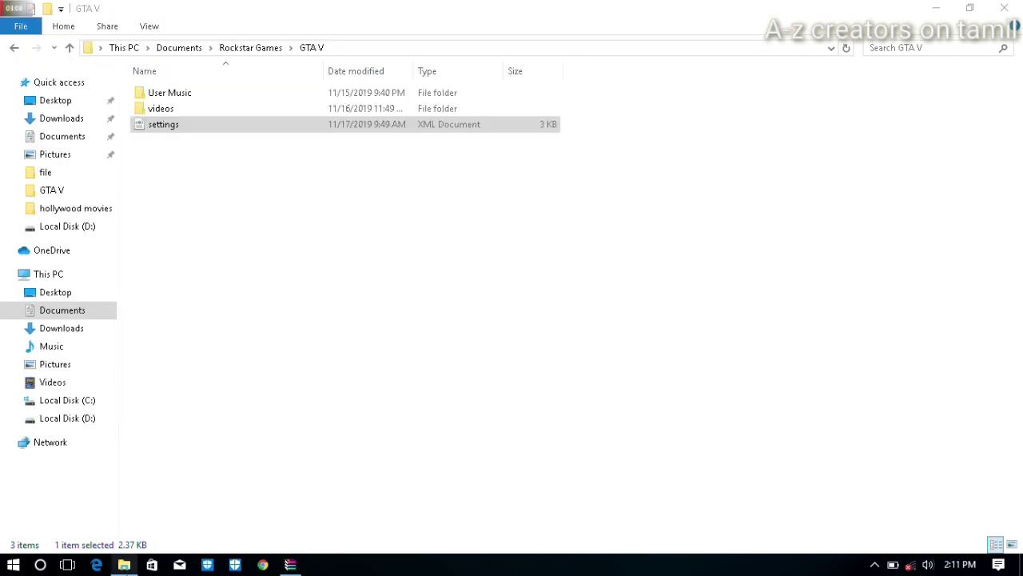
Open the Grand Theft Auto V folder on Local Disk (D:)
{"action": "left_click", "coordinate": [290, 565]}
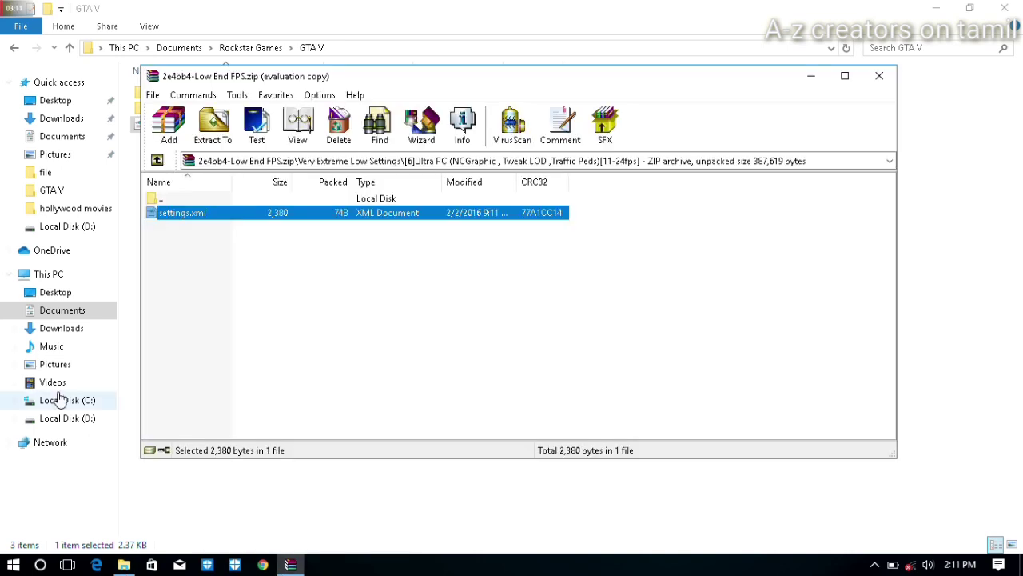
{"action": "left_click", "coordinate": [67, 417]}
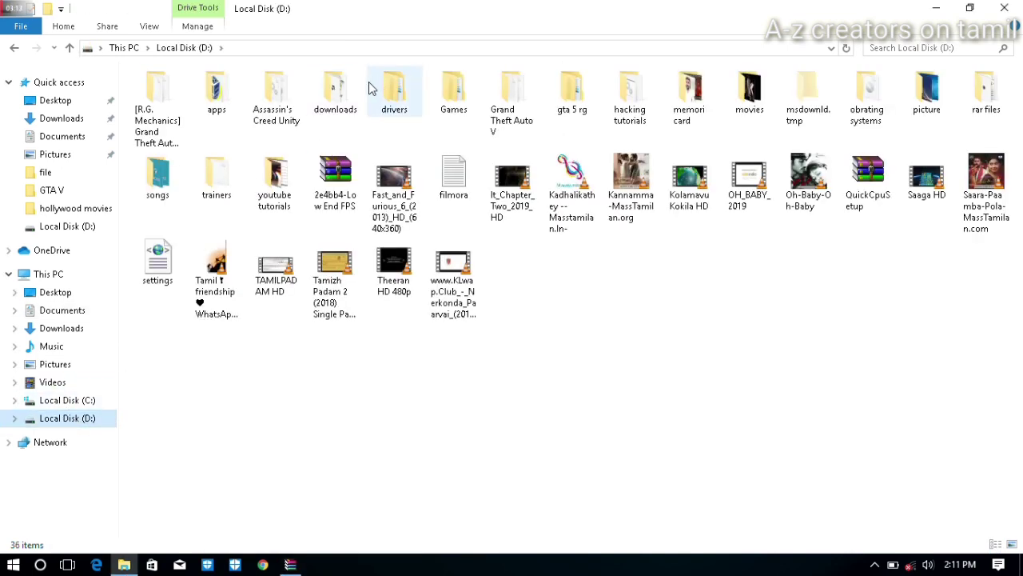
{"action": "double_click", "coordinate": [510, 130]}
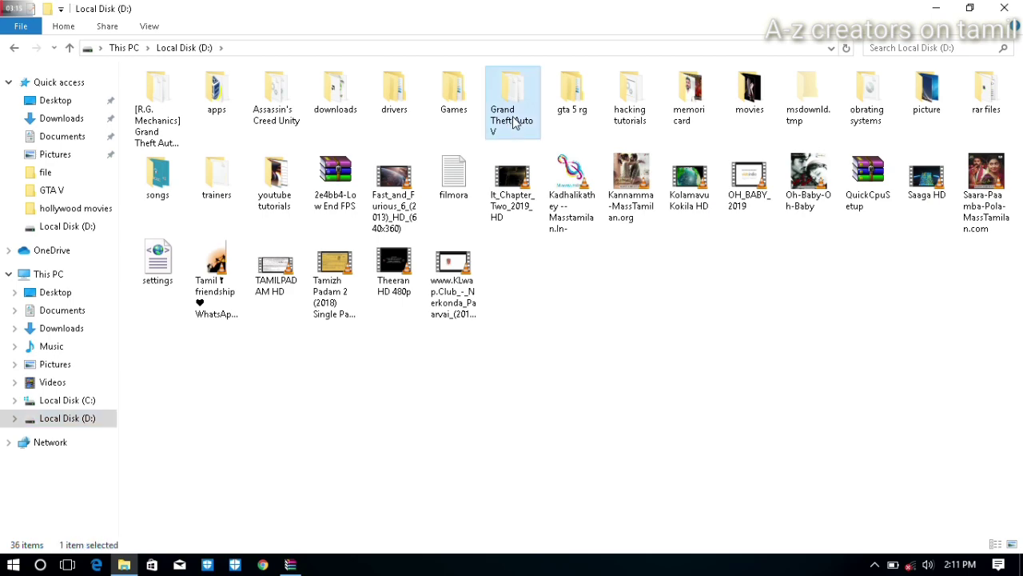
Return to the Low End FPS archive and go to the Retail Version (Non-Steam) folder under My FPS Boost
{"action": "left_click", "coordinate": [291, 565]}
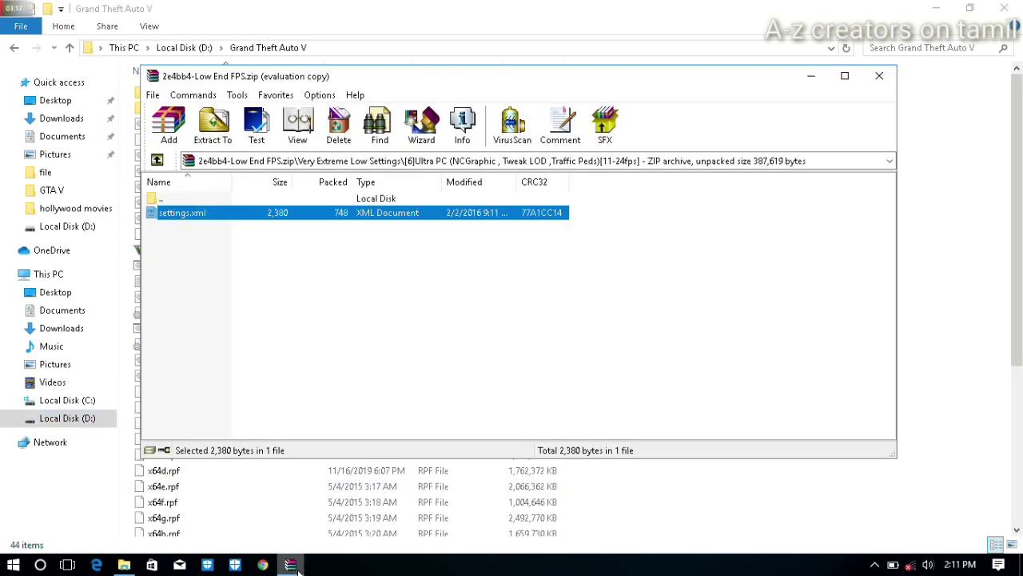
{"action": "double_click", "coordinate": [180, 199]}
{"action": "left_click", "coordinate": [179, 201]}
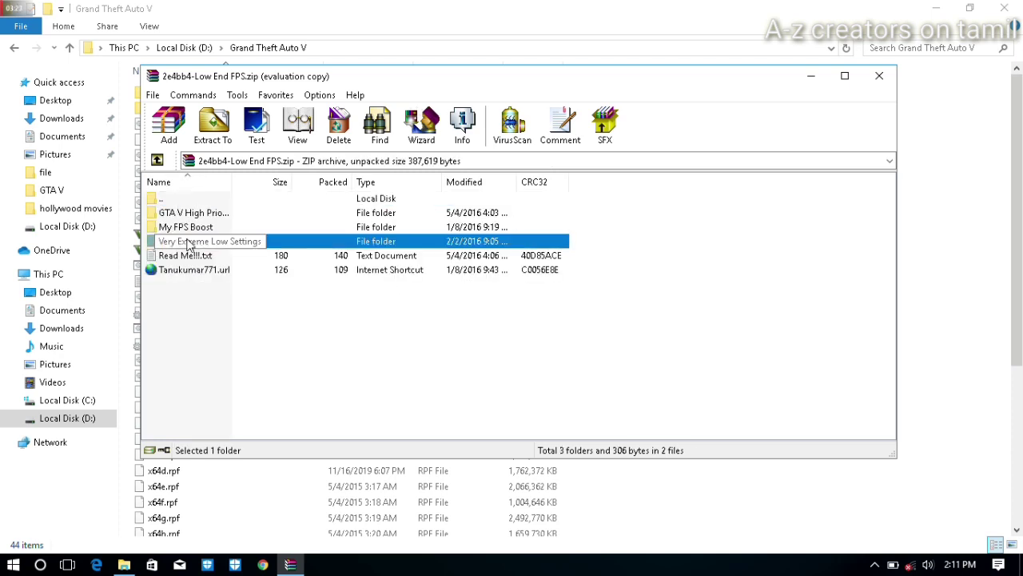
{"action": "double_click", "coordinate": [190, 227]}
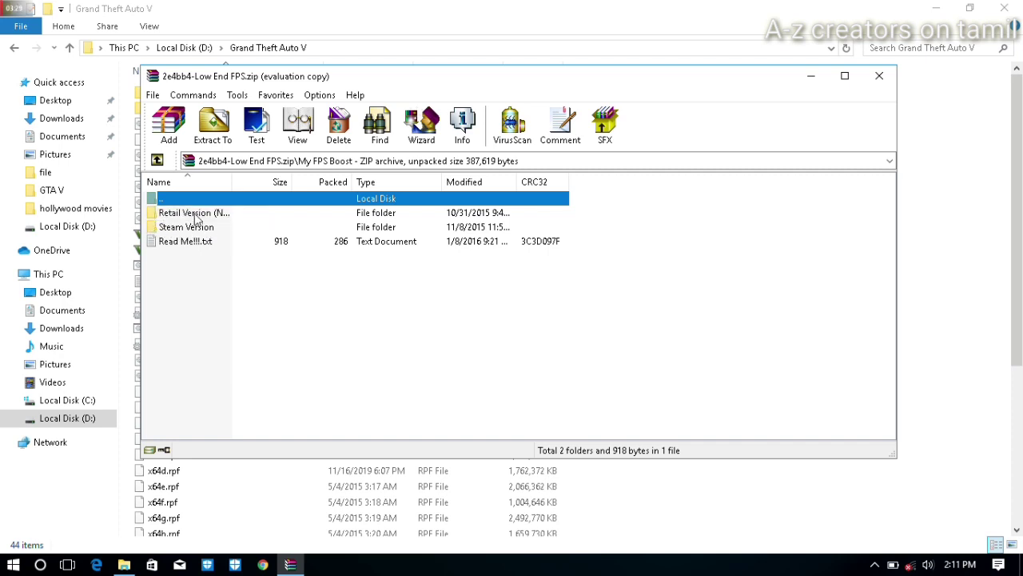
{"action": "double_click", "coordinate": [209, 216]}
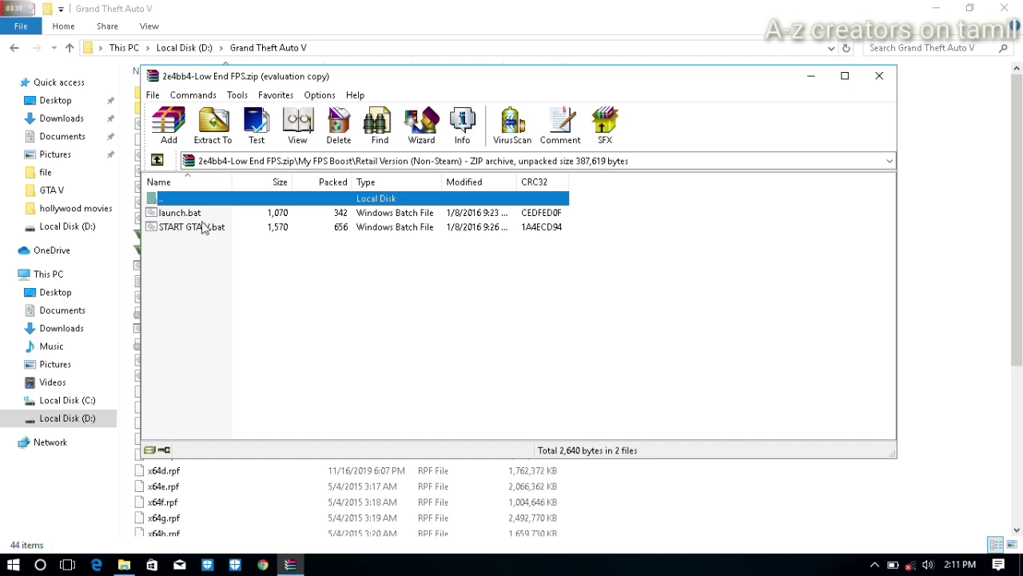
Try to move launch.bat and START GTA V.bat from the archive into the Grand Theft Auto V folder, and cancel the replacement
{"action": "left_click_drag", "start_coordinate": [205, 258], "coordinate": [206, 221]}
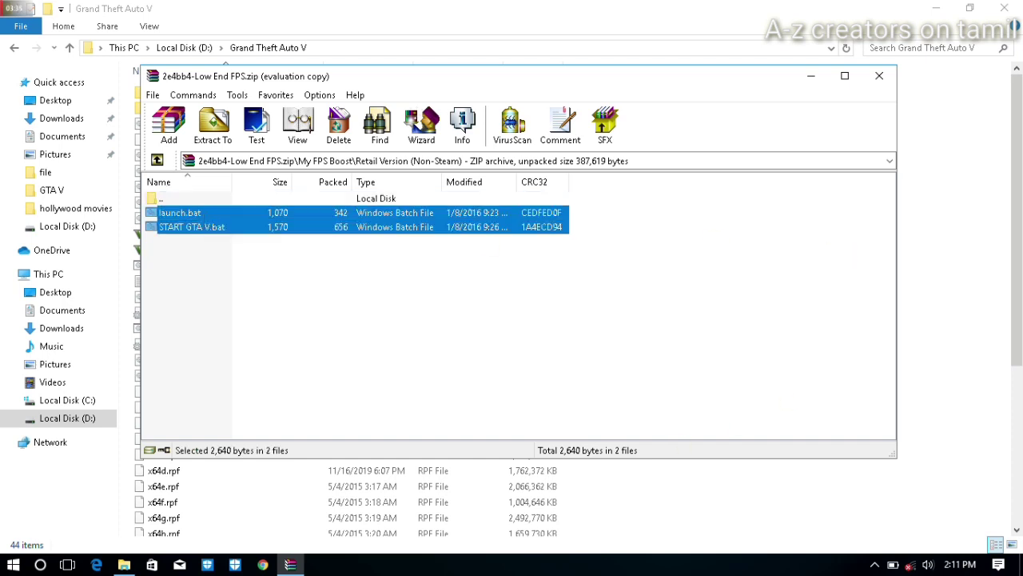
{"action": "left_click_drag", "start_coordinate": [180, 212], "coordinate": [685, 496]}
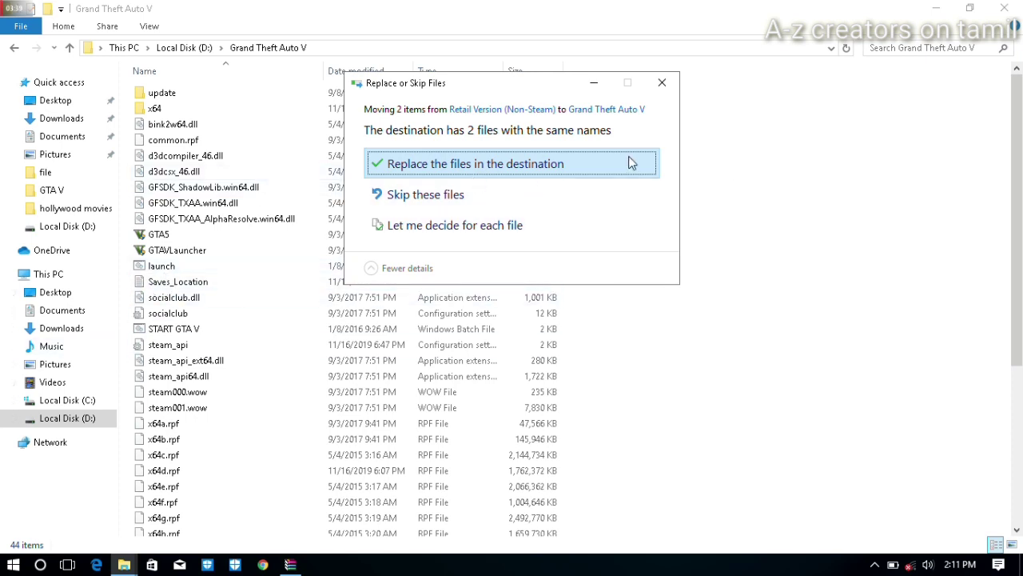
{"action": "left_click", "coordinate": [663, 83]}
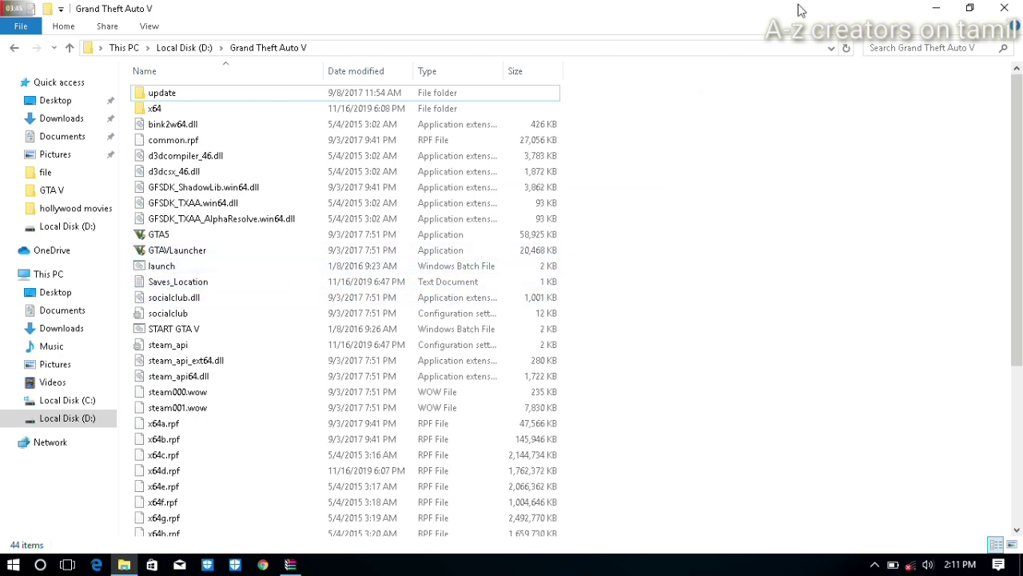
Create a shortcut to the launch batch file and permanently delete that shortcut
{"action": "right_click", "coordinate": [167, 267]}
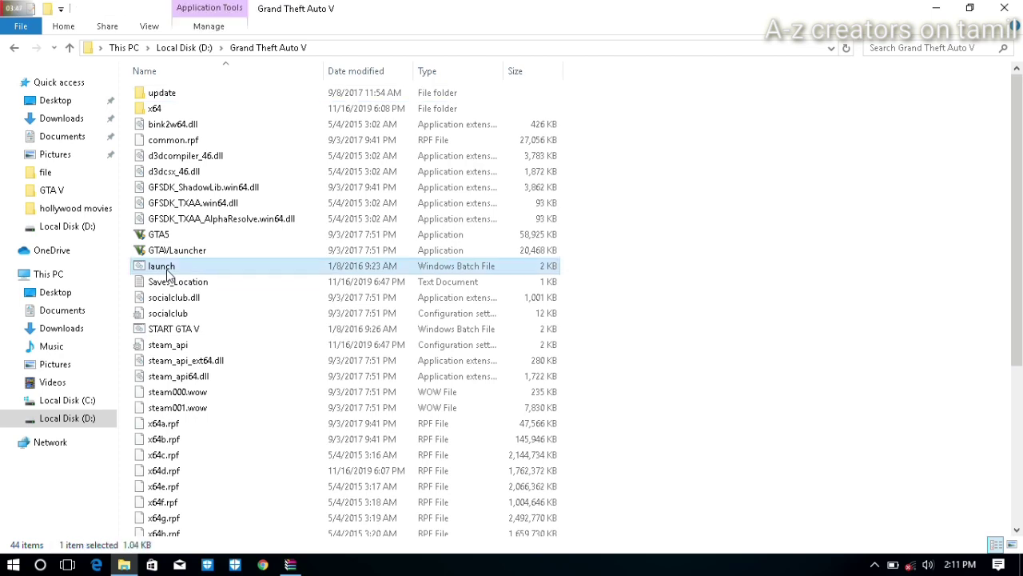
{"action": "left_click", "coordinate": [226, 486]}
{"action": "left_click", "coordinate": [191, 270]}
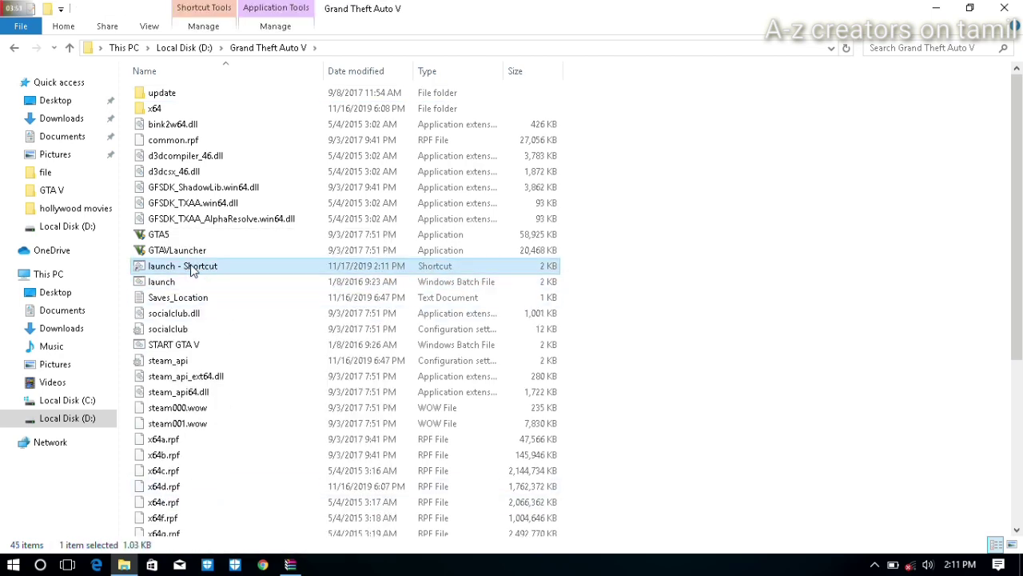
{"action": "key", "text": "Delete"}
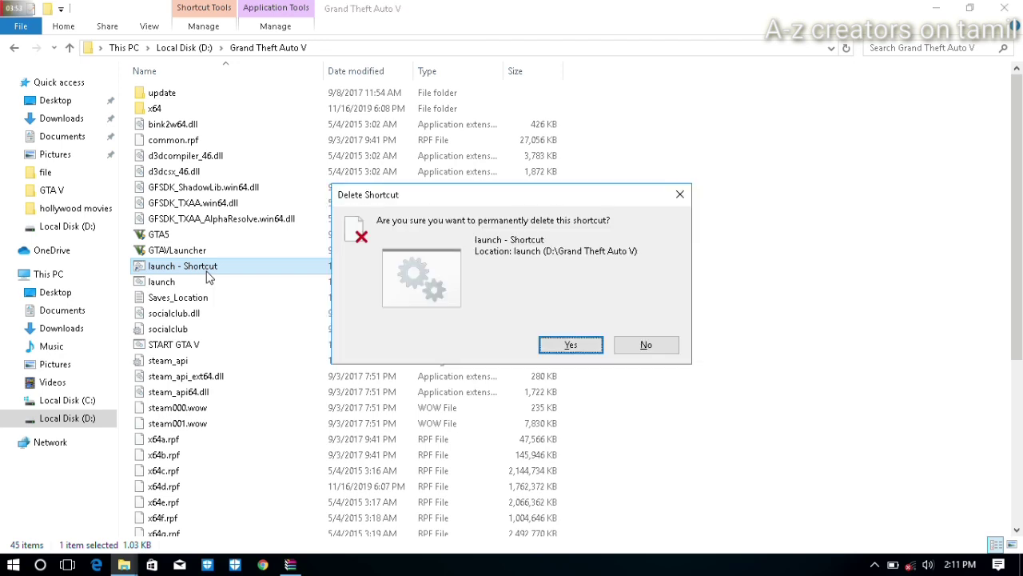
{"action": "key", "text": "Return"}
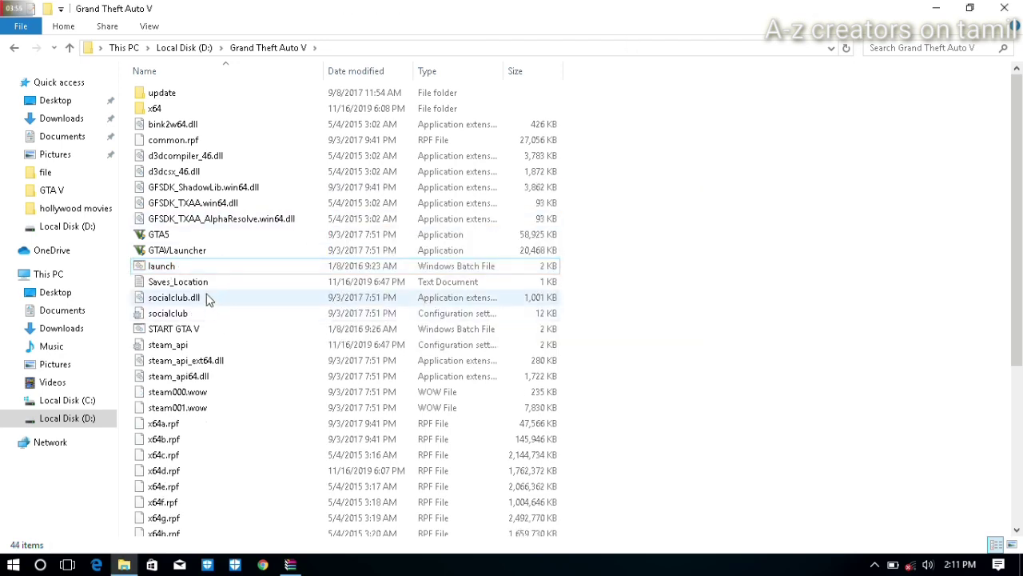
Create a shortcut to the launch batch file in the Grand Theft Auto V folder and cut the shortcut
{"action": "right_click", "coordinate": [197, 272]}
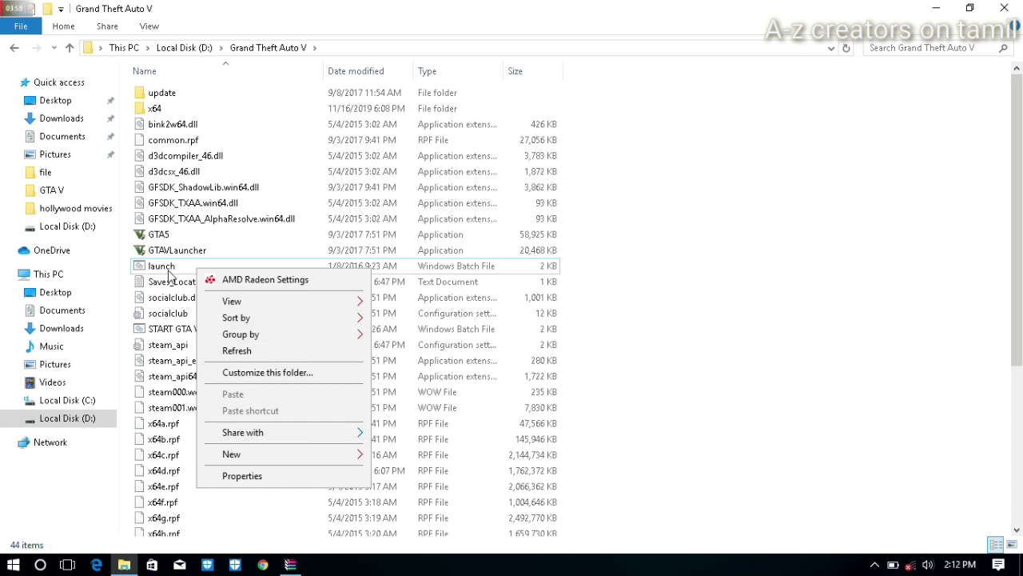
{"action": "left_click", "coordinate": [168, 271]}
{"action": "right_click", "coordinate": [179, 270]}
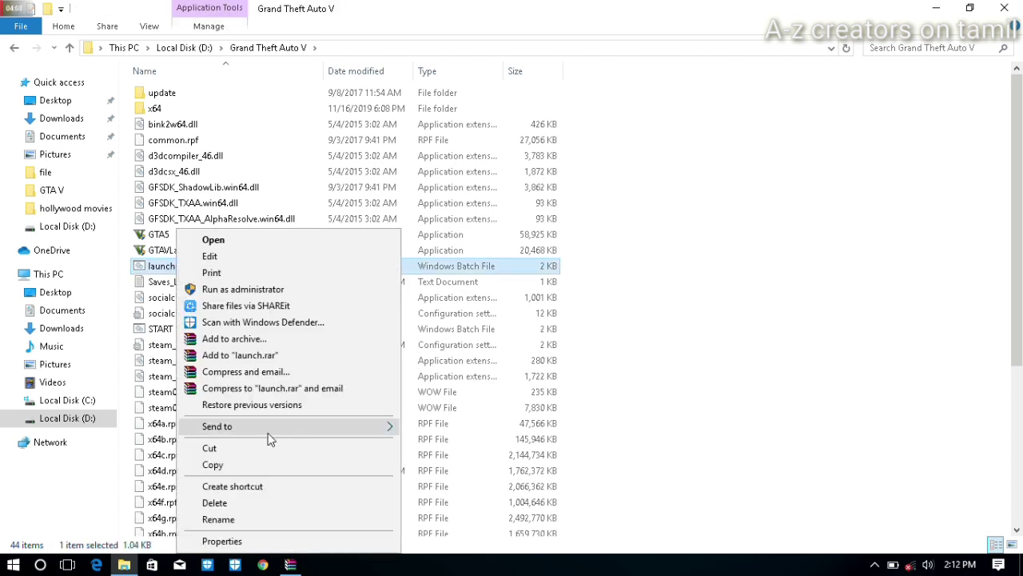
{"action": "left_click", "coordinate": [232, 486]}
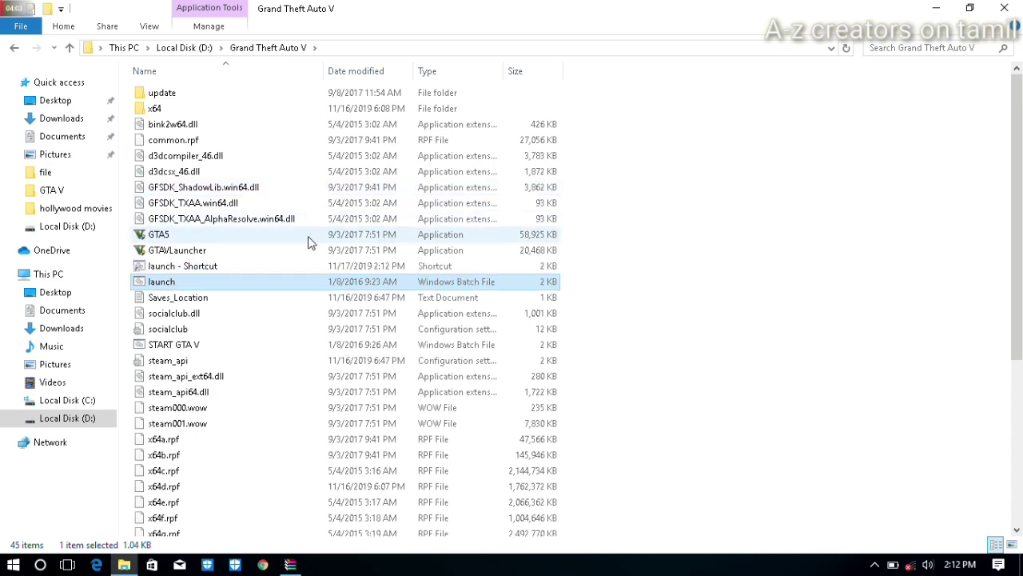
{"action": "right_click", "coordinate": [236, 267]}
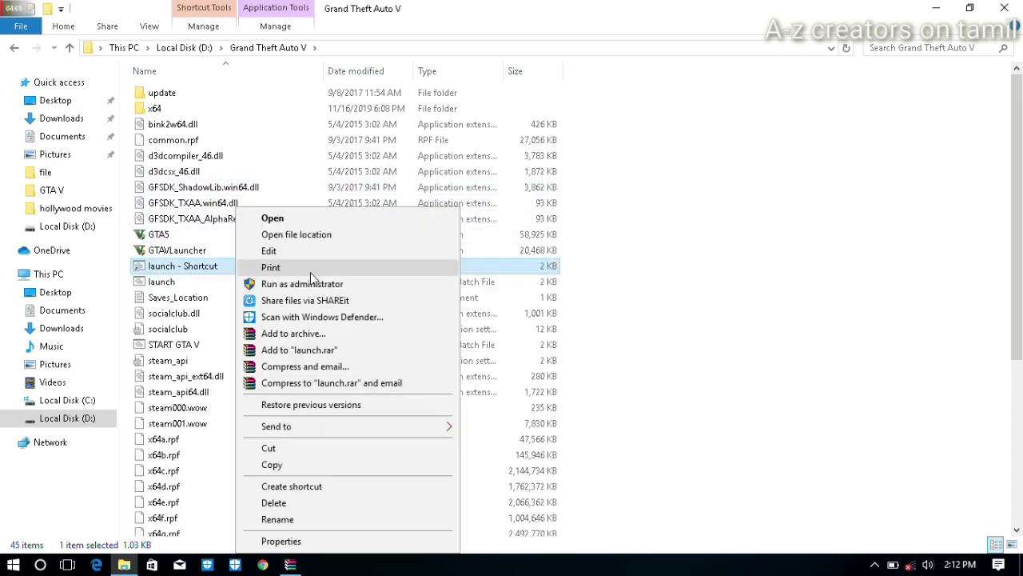
{"action": "left_click", "coordinate": [268, 447]}
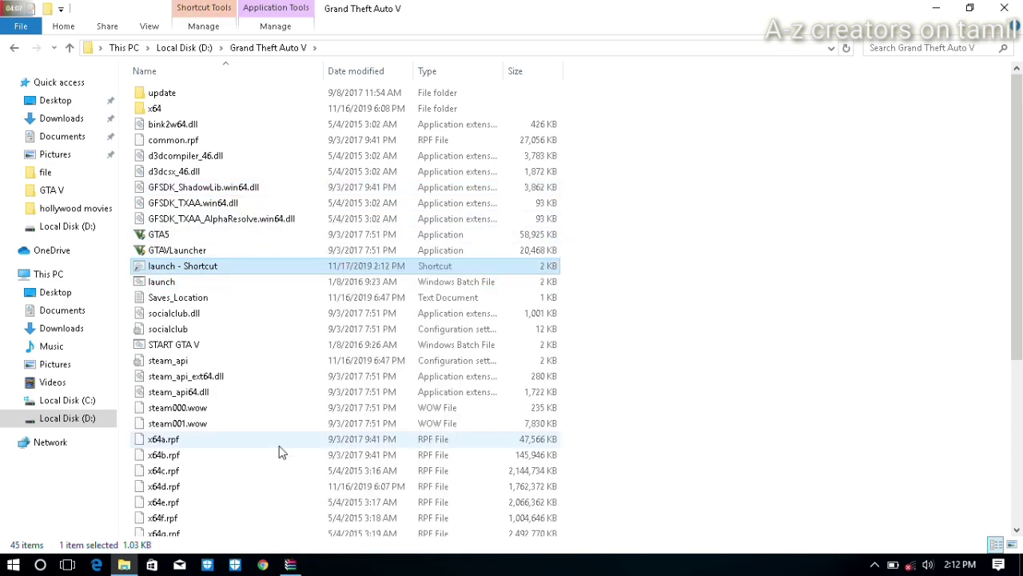
Close the Grand Theft Auto V folder, the archive and the graphics adapter properties
{"action": "left_click", "coordinate": [1004, 8]}
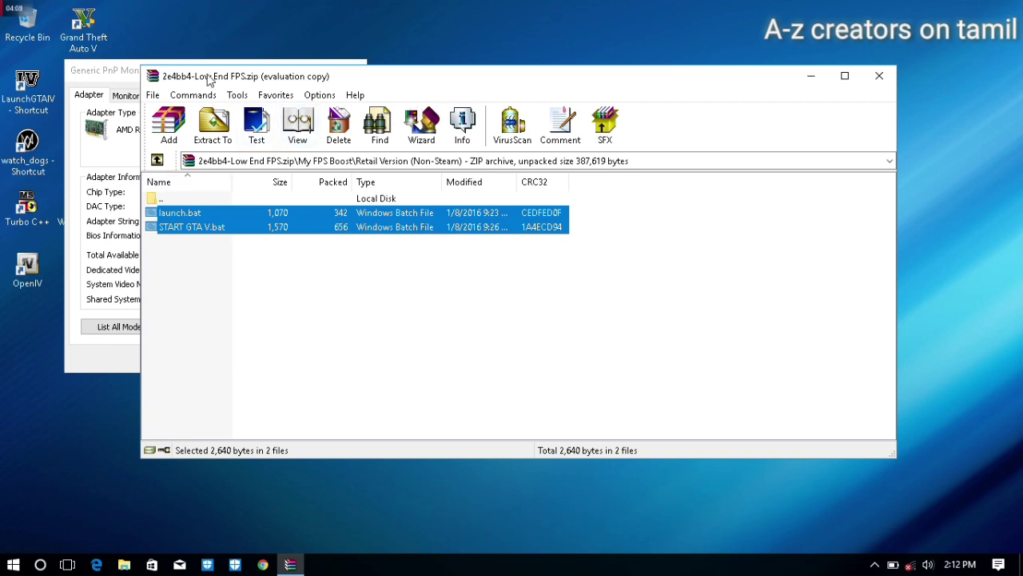
{"action": "left_click", "coordinate": [893, 77]}
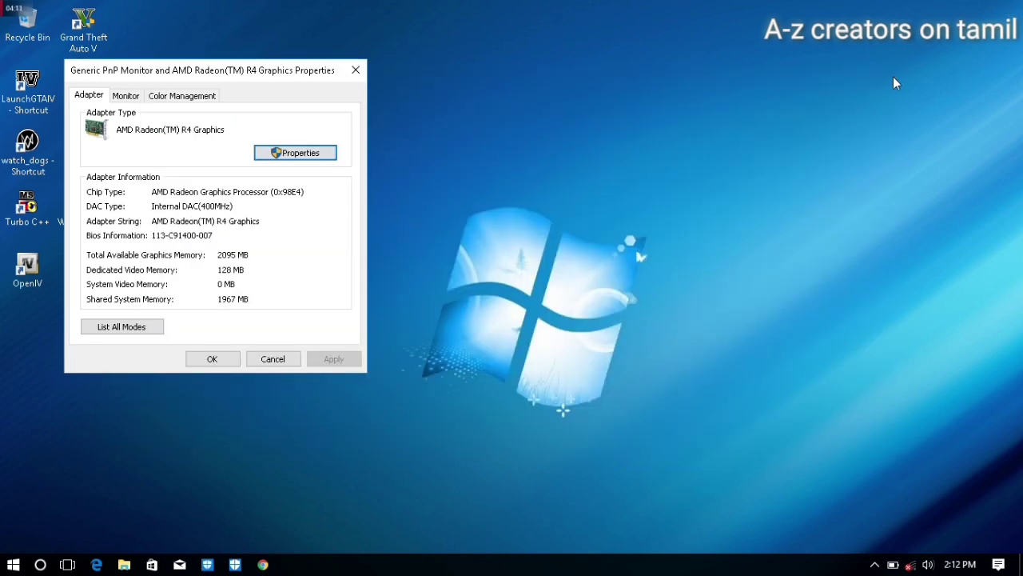
{"action": "left_click", "coordinate": [356, 72]}
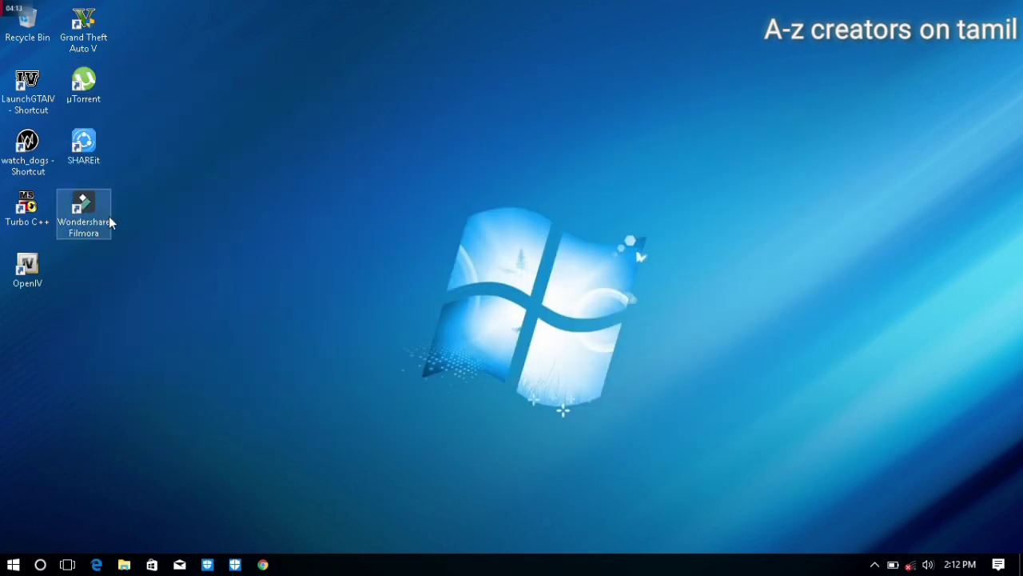
Paste the launch shortcut onto the desktop and place it beside the Grand Theft Auto V shortcut
{"action": "right_click", "coordinate": [281, 251]}
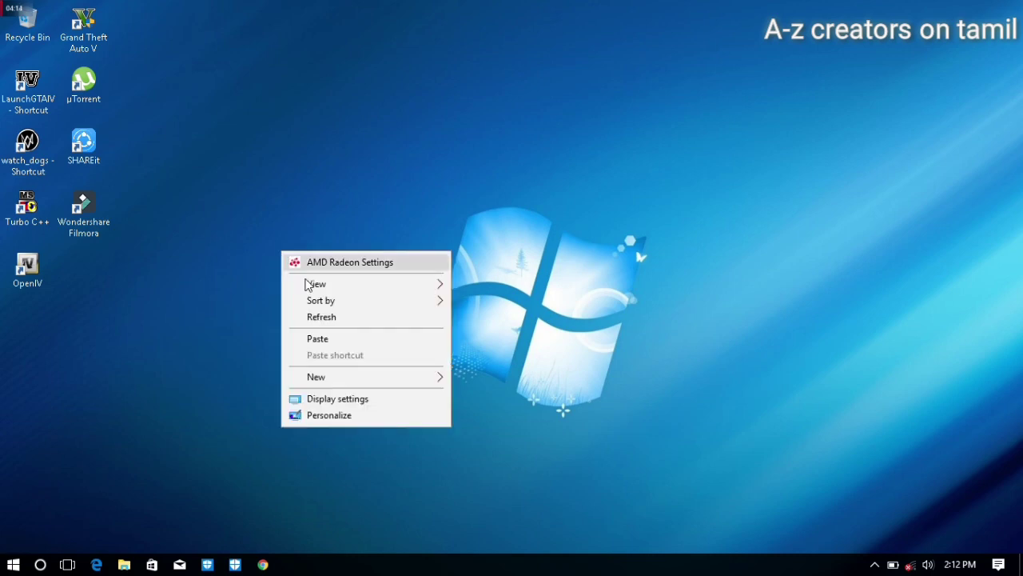
{"action": "left_click", "coordinate": [314, 342]}
{"action": "left_click_drag", "start_coordinate": [313, 222], "coordinate": [152, 72]}
Start changing the launch shortcut's icon and browse to the Grand Theft Auto V folder on Local Disk (D:)
{"action": "right_click", "coordinate": [139, 30]}
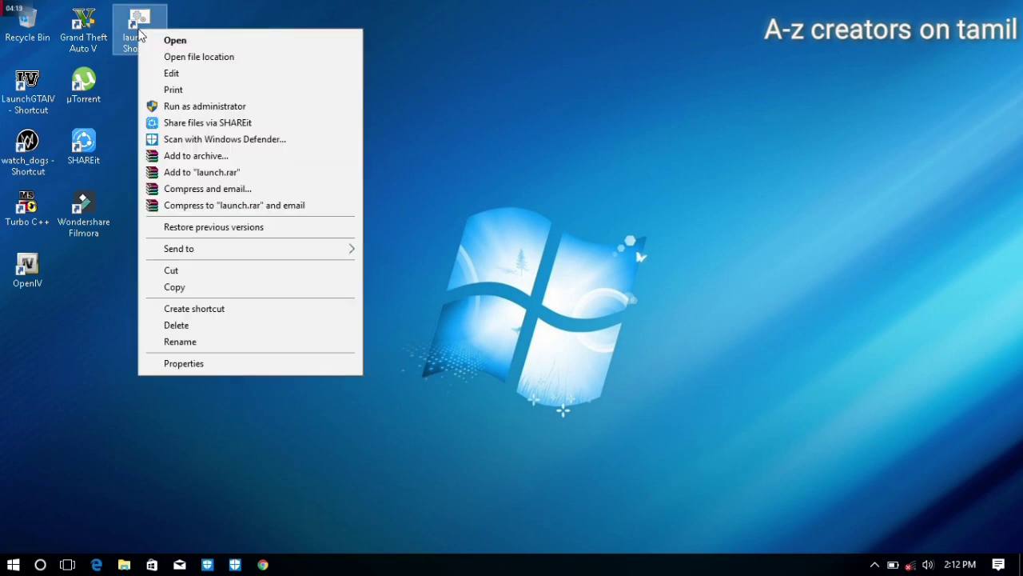
{"action": "left_click", "coordinate": [186, 364]}
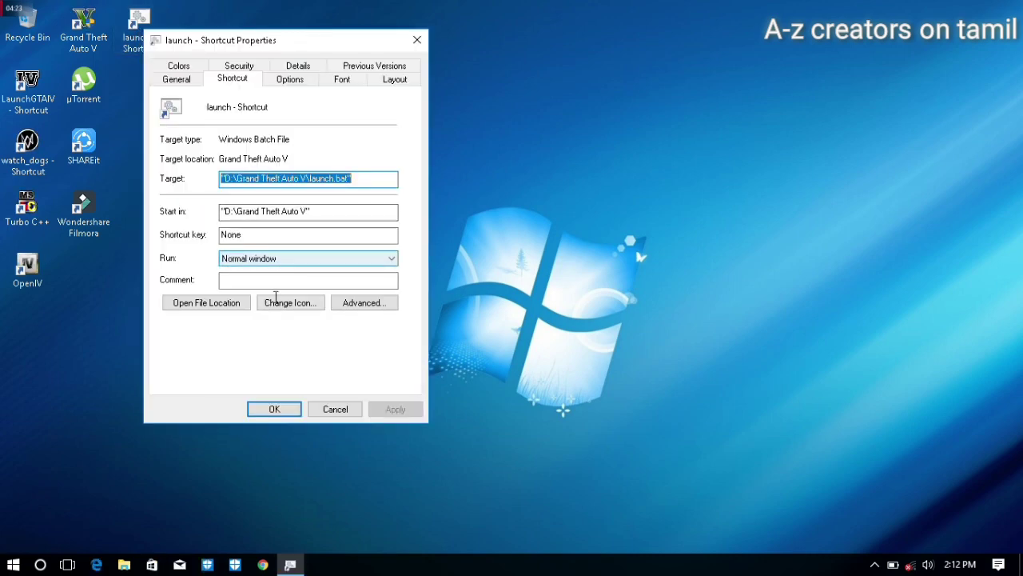
{"action": "left_click", "coordinate": [282, 307]}
{"action": "left_click", "coordinate": [604, 290]}
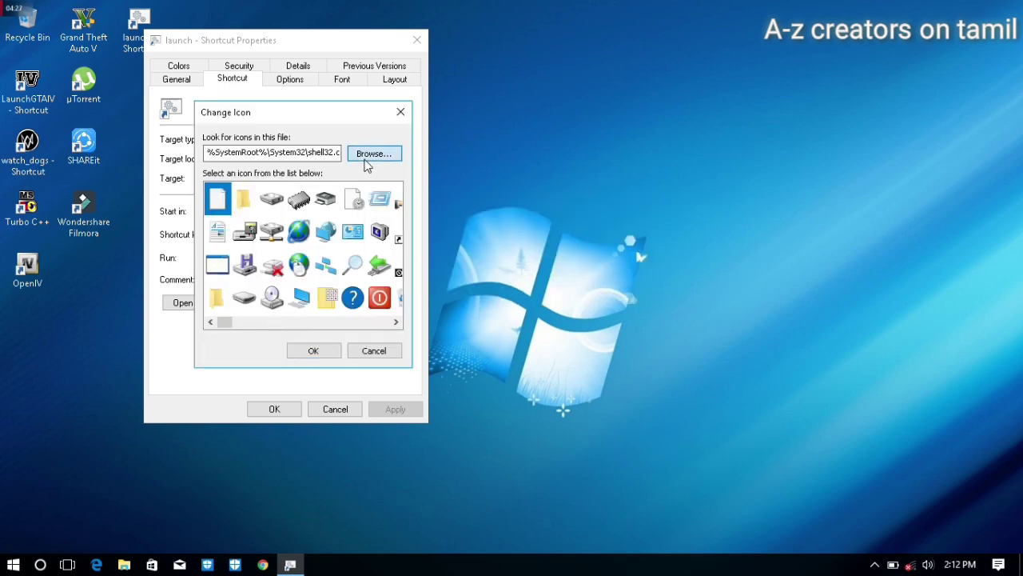
{"action": "left_click", "coordinate": [366, 159]}
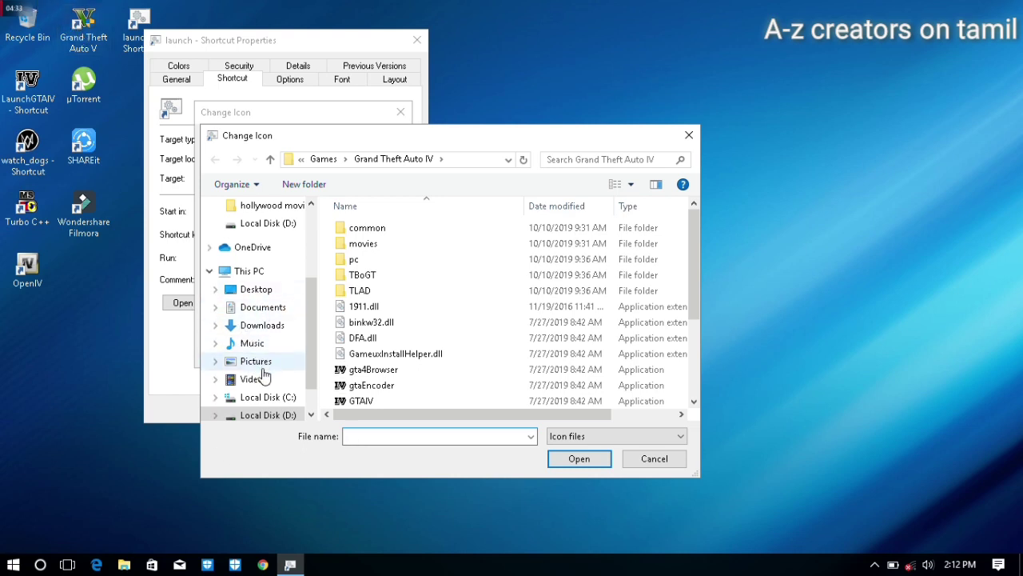
{"action": "left_click", "coordinate": [254, 289]}
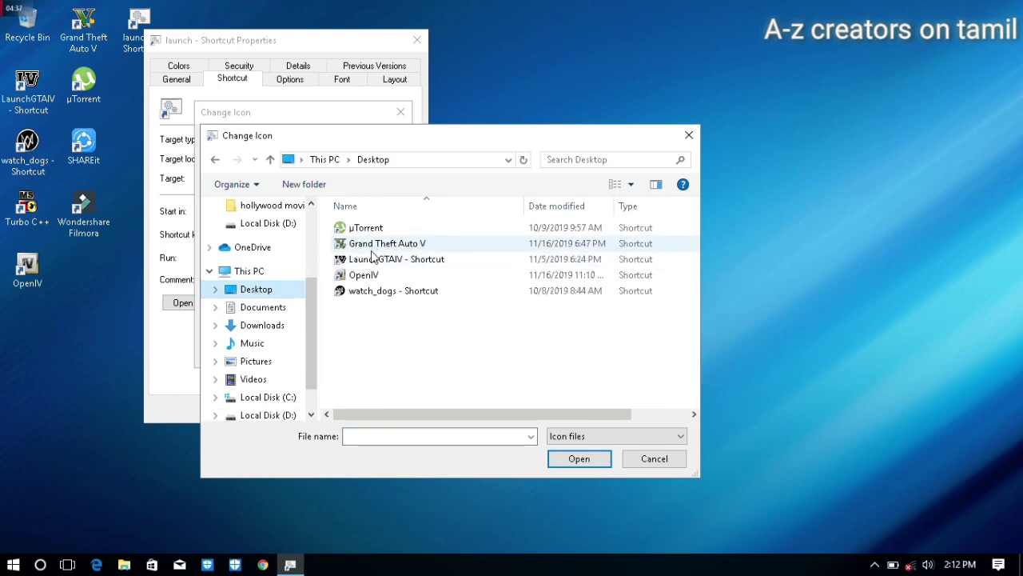
{"action": "left_click", "coordinate": [269, 416]}
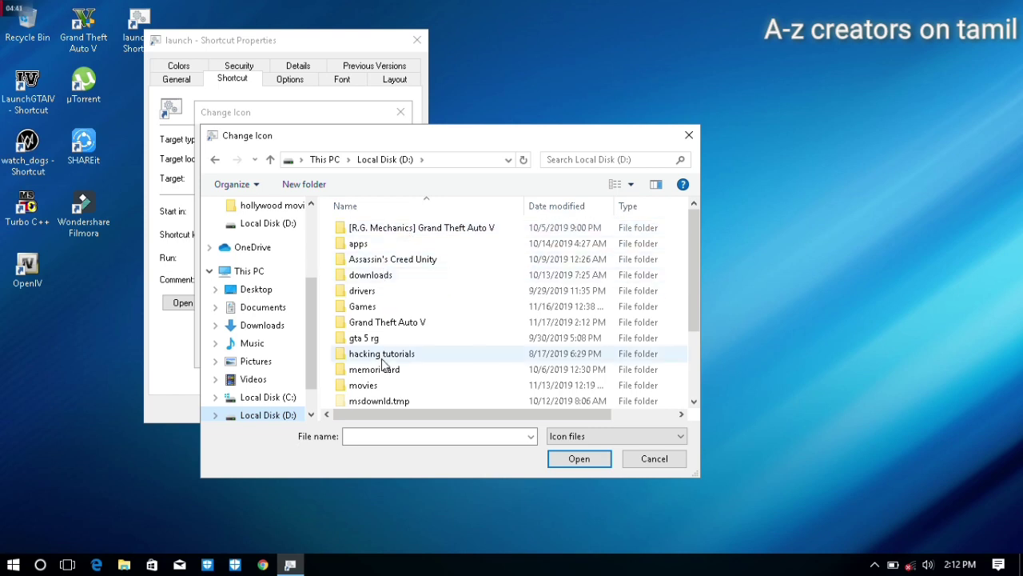
{"action": "double_click", "coordinate": [374, 323]}
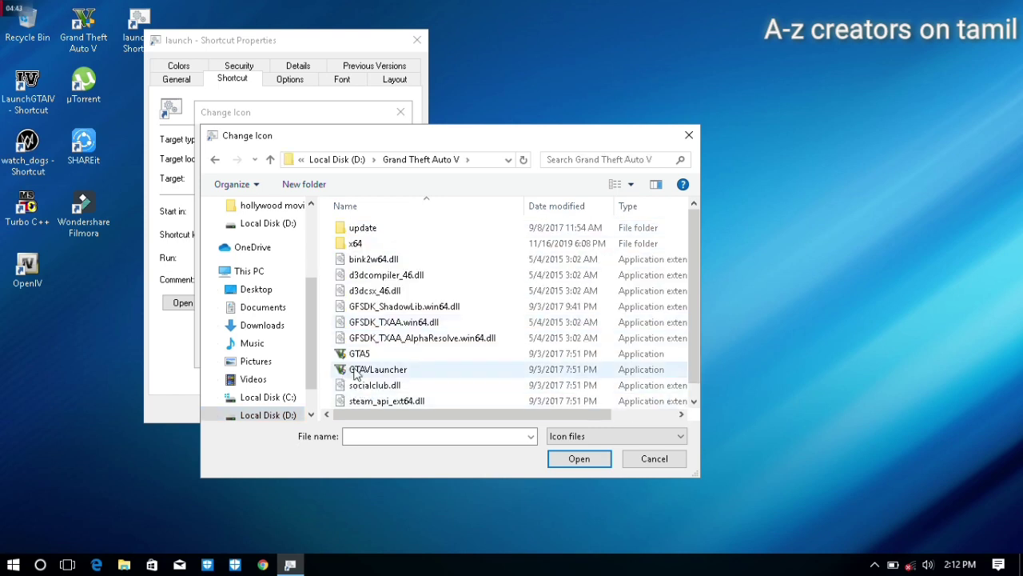
Assign the GTAVLauncher icon to the launch shortcut, apply the change and close the properties
{"action": "left_click", "coordinate": [366, 371]}
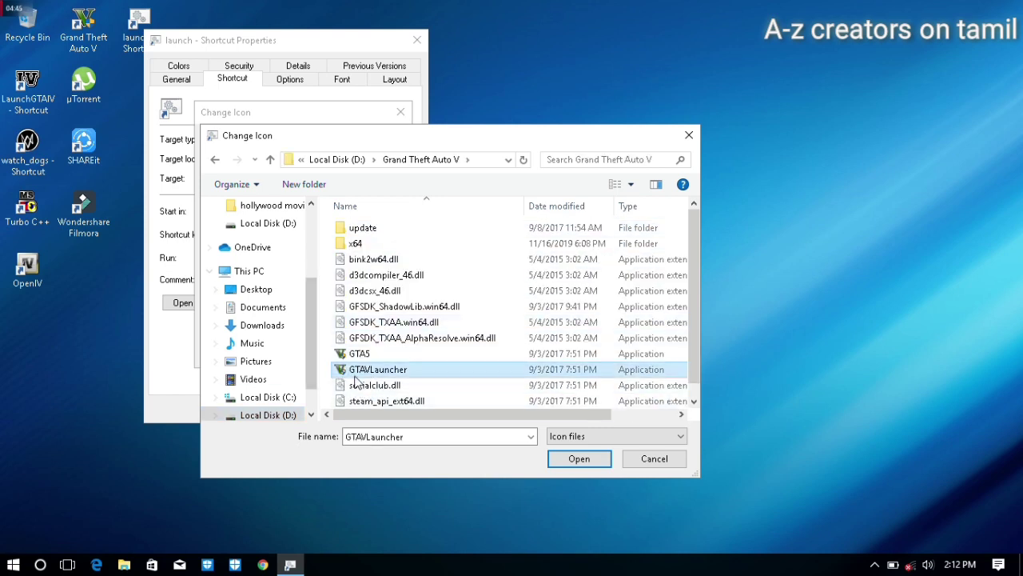
{"action": "double_click", "coordinate": [374, 371]}
{"action": "left_click", "coordinate": [314, 353]}
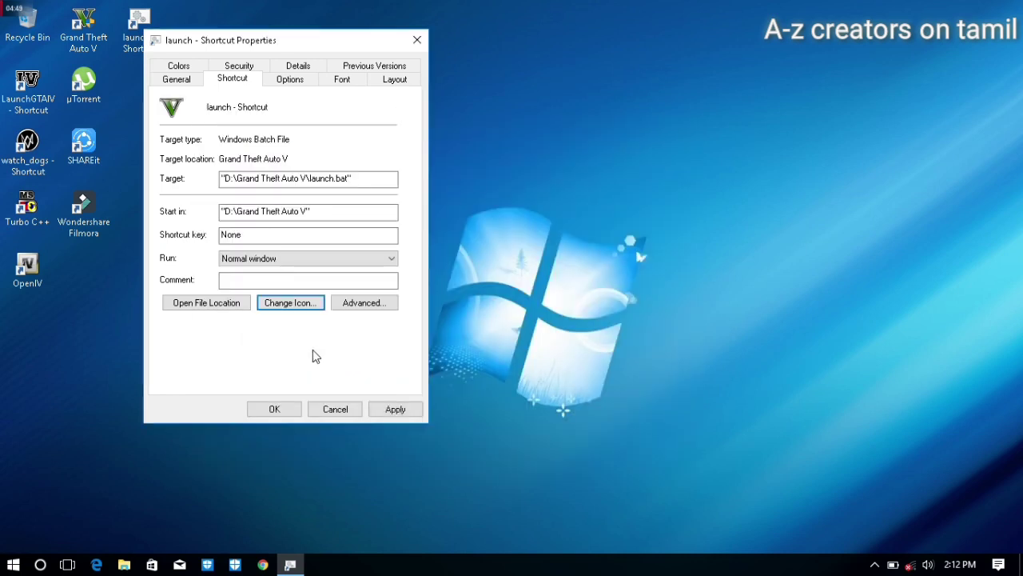
{"action": "left_click", "coordinate": [392, 414]}
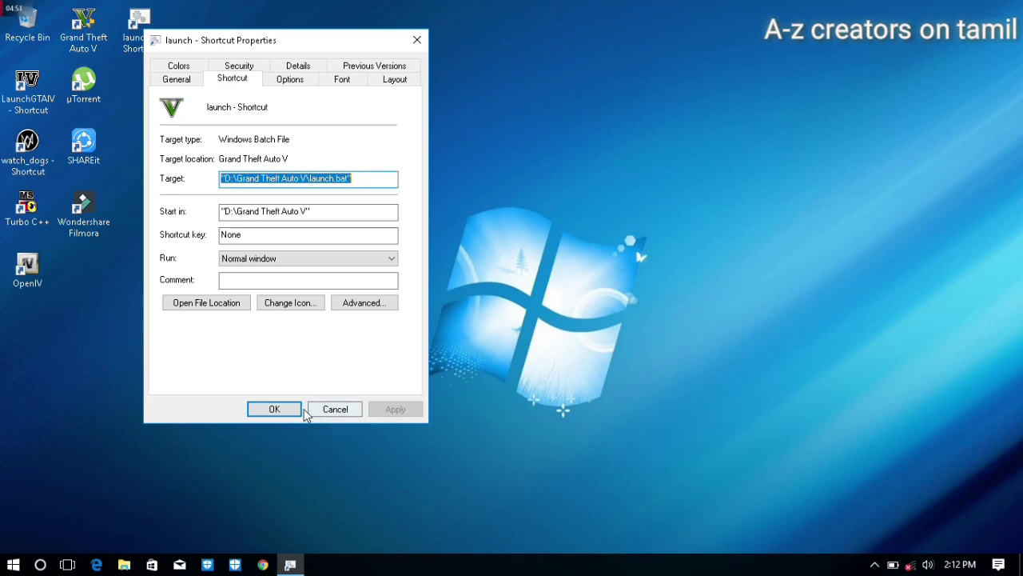
{"action": "left_click", "coordinate": [275, 408]}
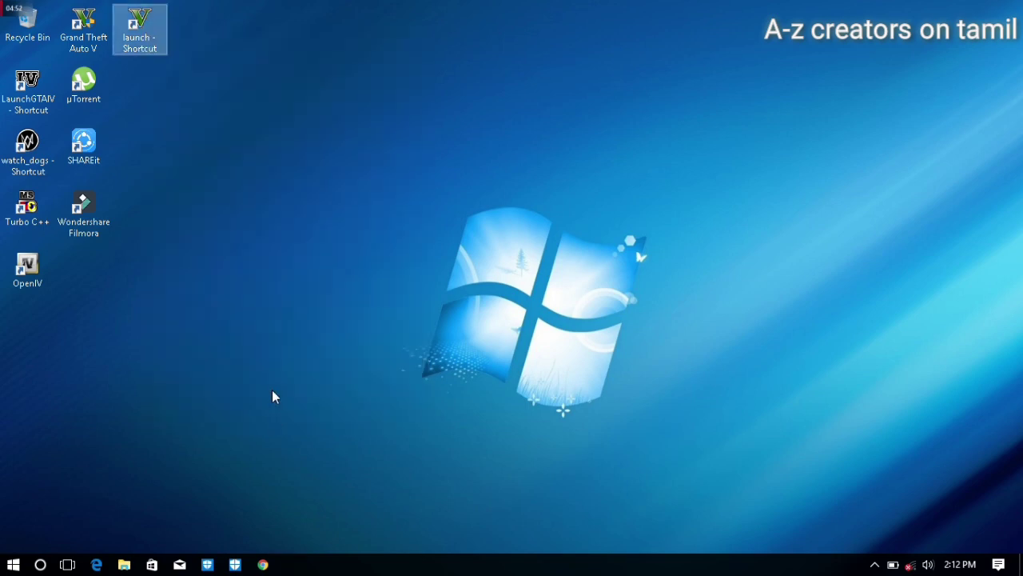
Review the launch shortcut's properties, including its icon and target, and close them
{"action": "right_click", "coordinate": [146, 36]}
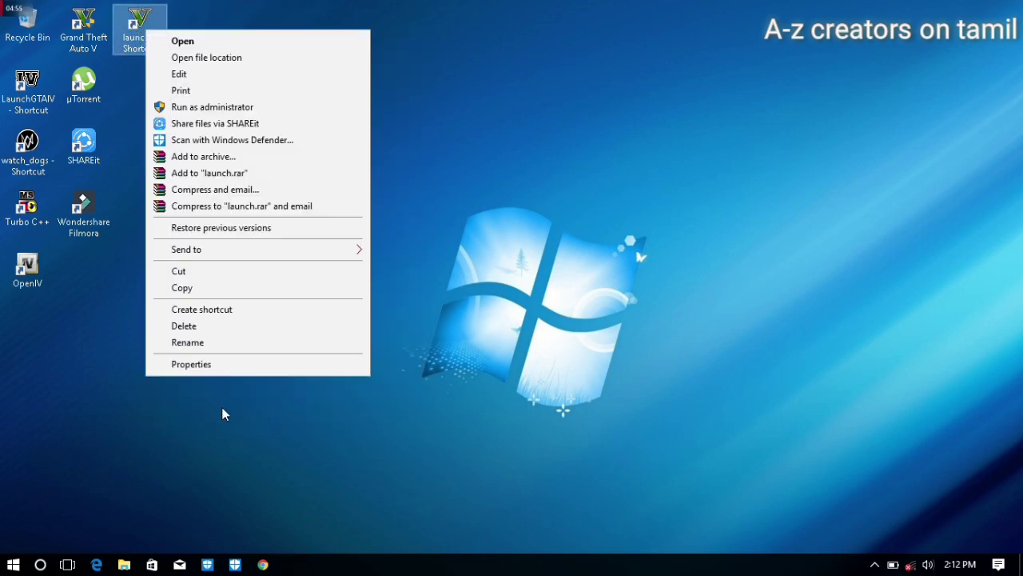
{"action": "left_click", "coordinate": [199, 364]}
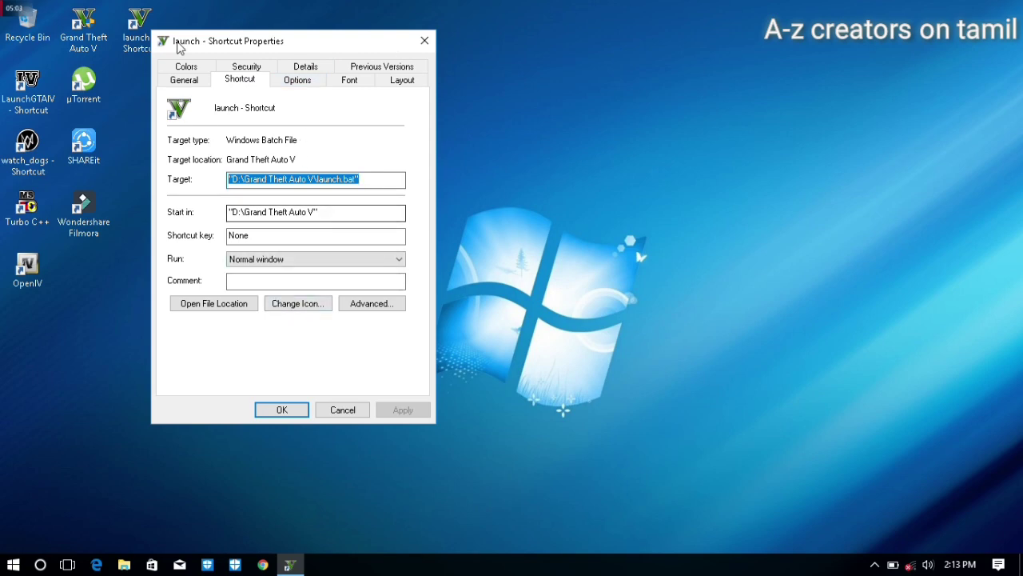
{"action": "left_click", "coordinate": [422, 44]}
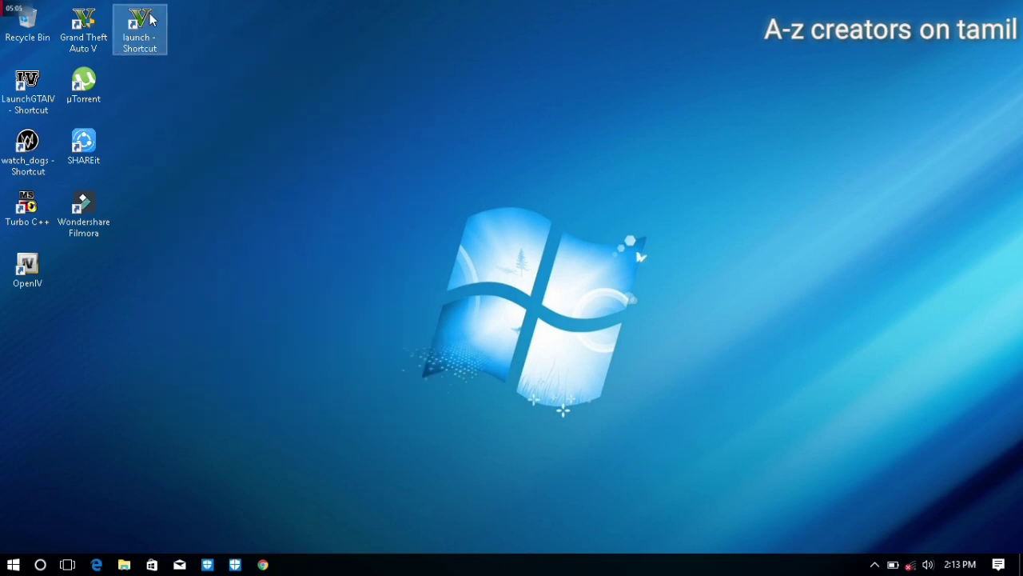
Permanently delete the Grand Theft Auto V desktop shortcut and move the launch shortcut into its place
{"action": "left_click_drag", "start_coordinate": [90, 37], "coordinate": [416, 154]}
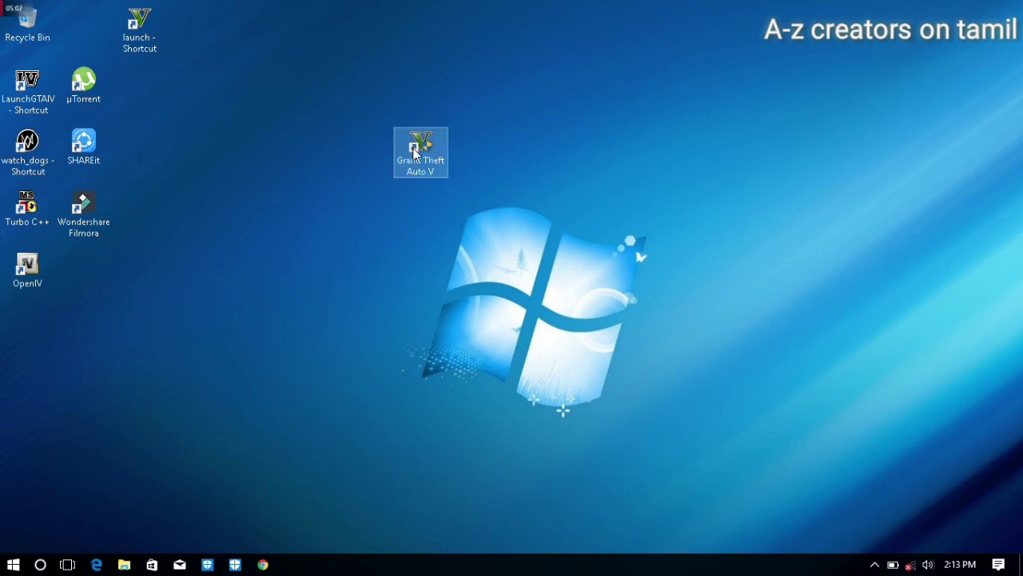
{"action": "key", "text": "shift+Delete"}
{"action": "key", "text": "Return"}
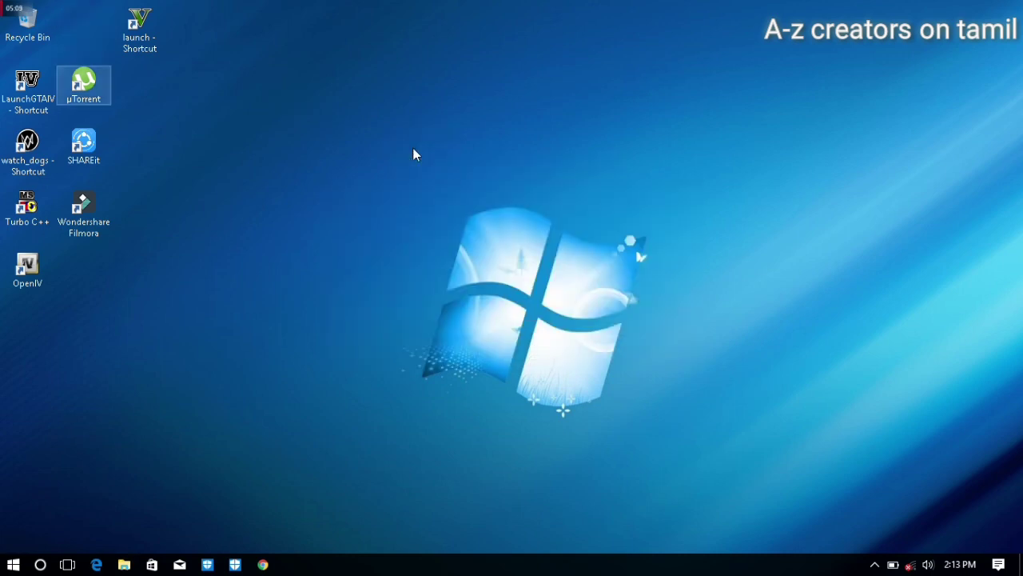
{"action": "left_click_drag", "start_coordinate": [137, 24], "coordinate": [83, 27]}
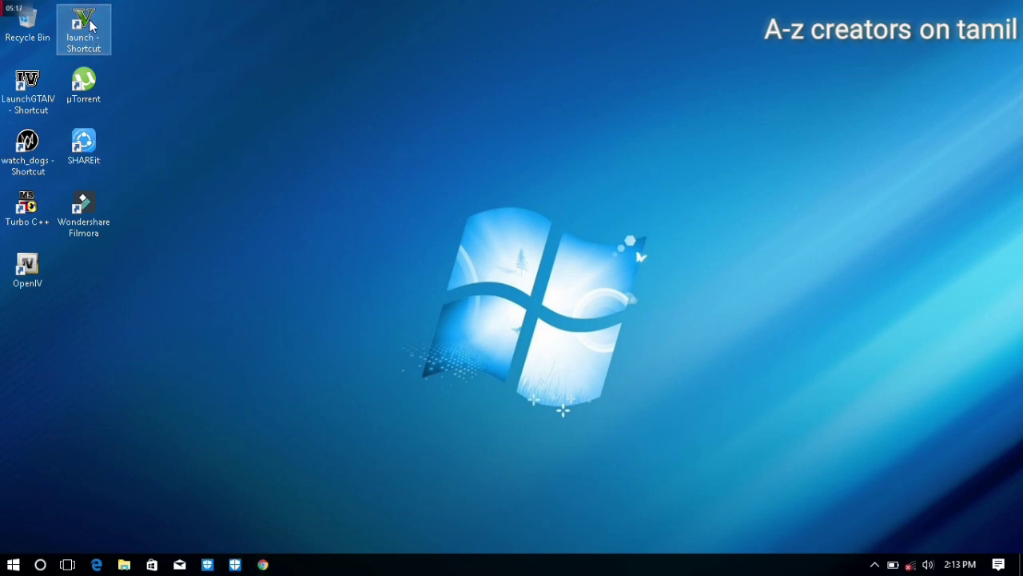
Start the game through the launch shortcut, allow GTAVLauncher.exe to make changes, and dismiss the success message
{"action": "double_click", "coordinate": [83, 24]}
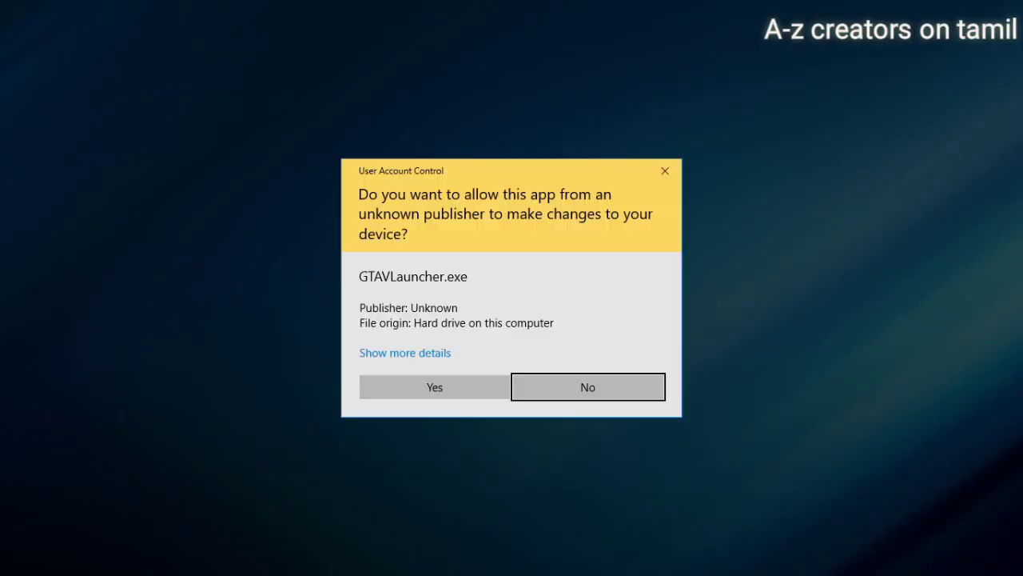
{"action": "left_click", "coordinate": [452, 387]}
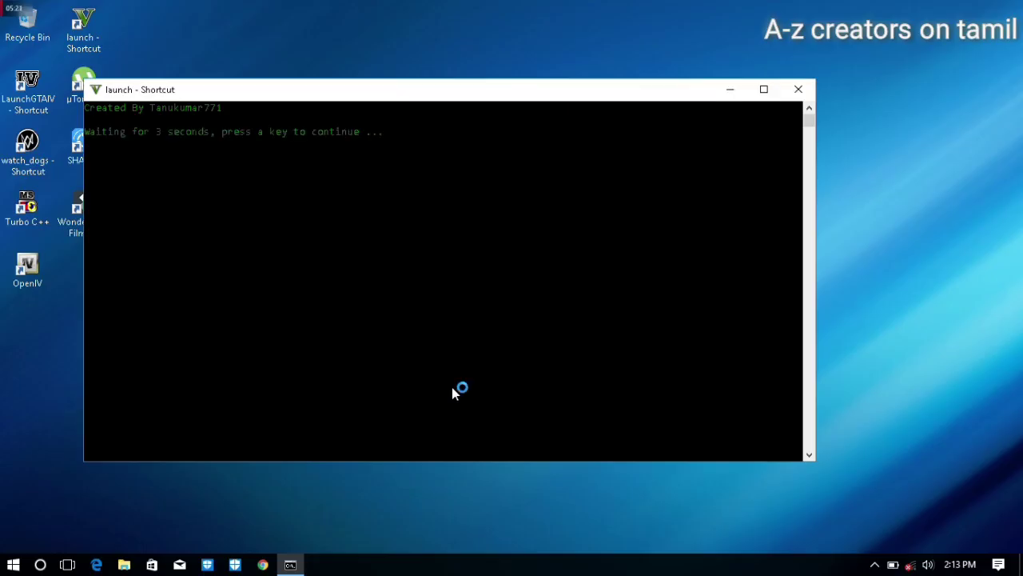
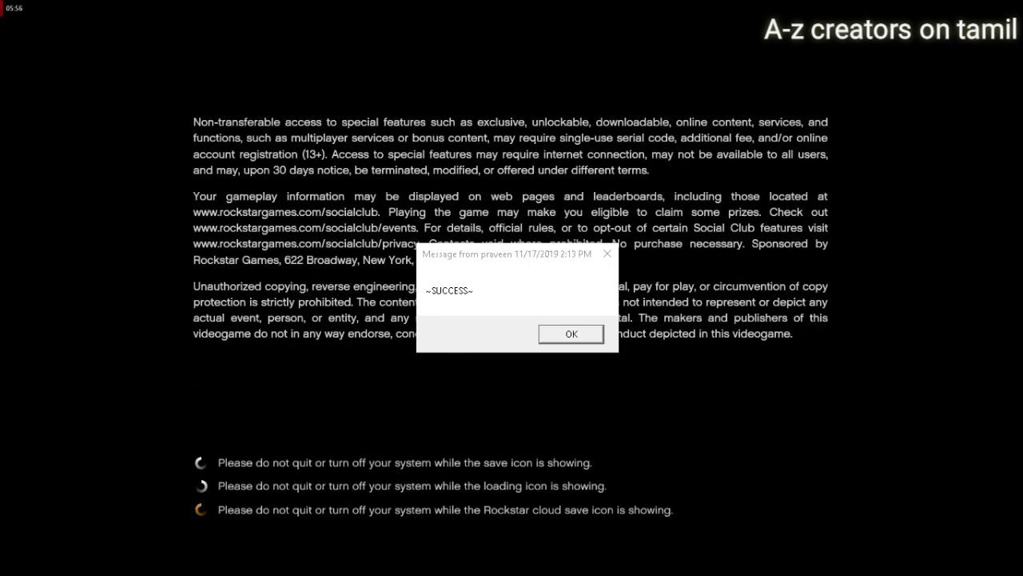
{"action": "key", "text": "ctrl+shift+Escape"}
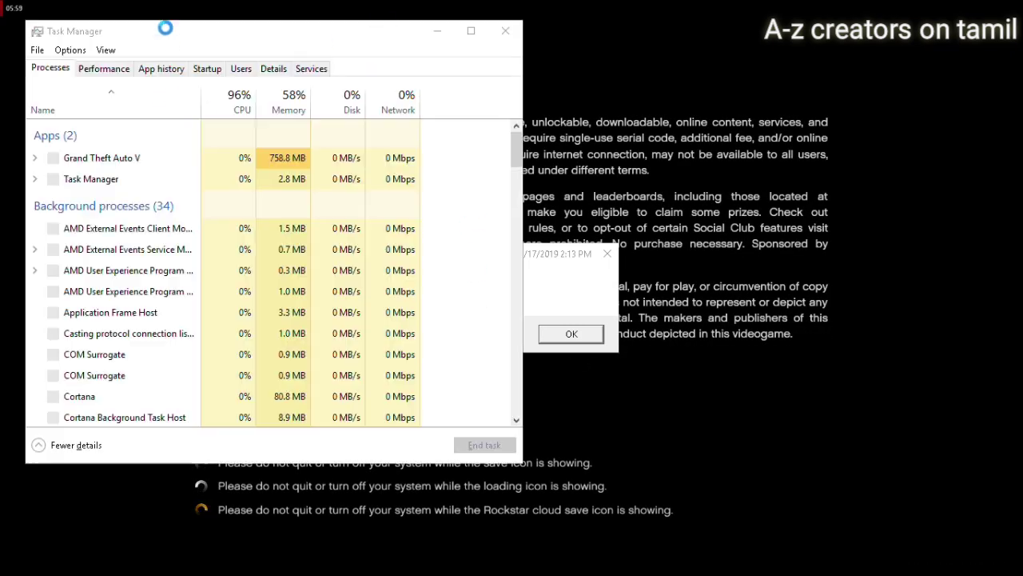
{"action": "left_click", "coordinate": [505, 30]}
{"action": "left_click", "coordinate": [571, 335]}
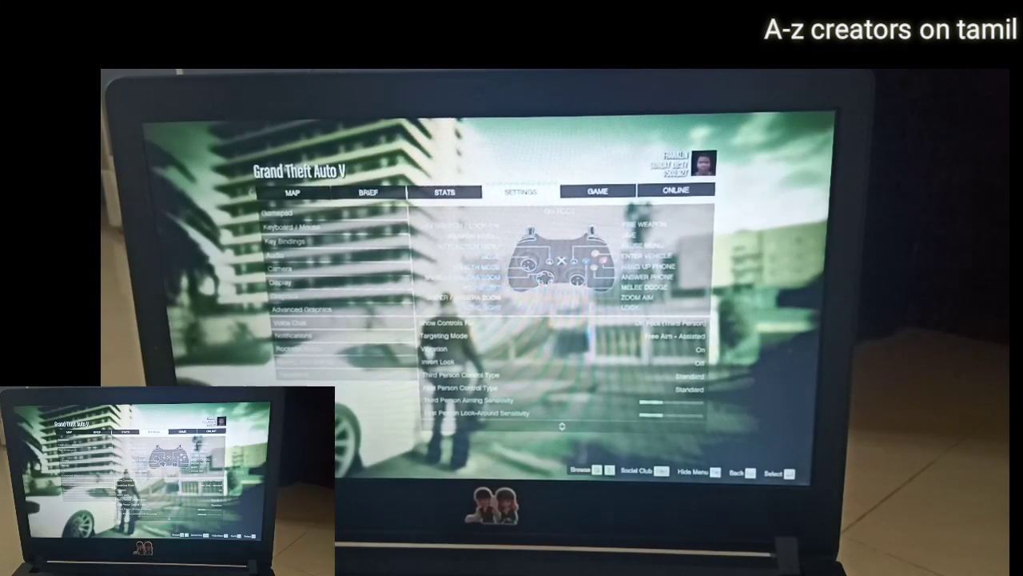
Open the Graphics category in the game's settings
{"action": "key", "text": "Escape"}
{"action": "key", "text": "Return"}
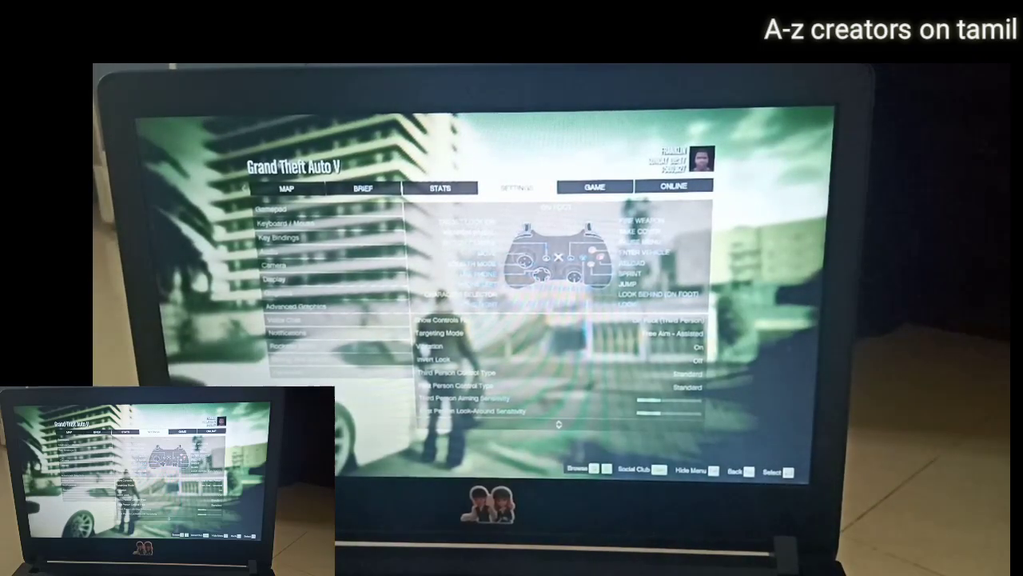
{"action": "key", "text": "Down"}
{"action": "key", "text": "Down"}
{"action": "key", "text": "Down"}
{"action": "key", "text": "Down"}
{"action": "key", "text": "Down"}
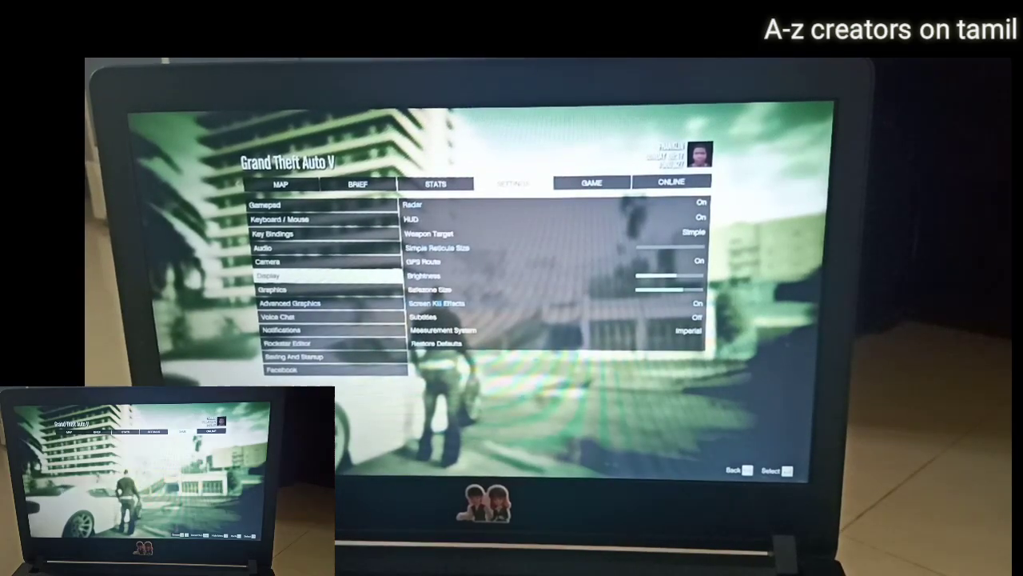
{"action": "key", "text": "Down"}
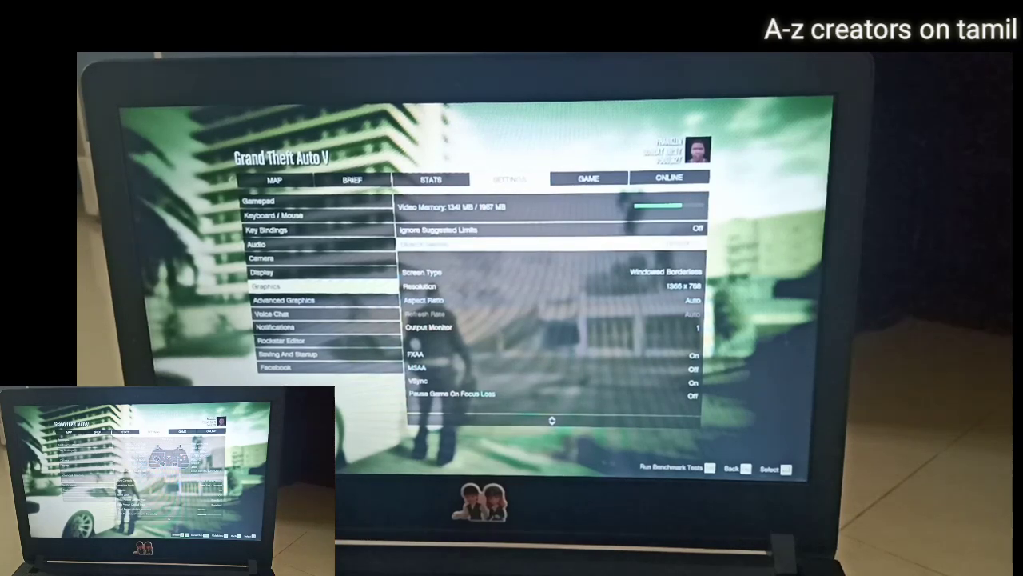
Review the graphics options from the DirectX version and display entries down through anti-aliasing, VSync and population density
{"action": "key", "text": "Down"}
{"action": "key", "text": "Down"}
{"action": "key", "text": "Down"}
{"action": "key", "text": "Down"}
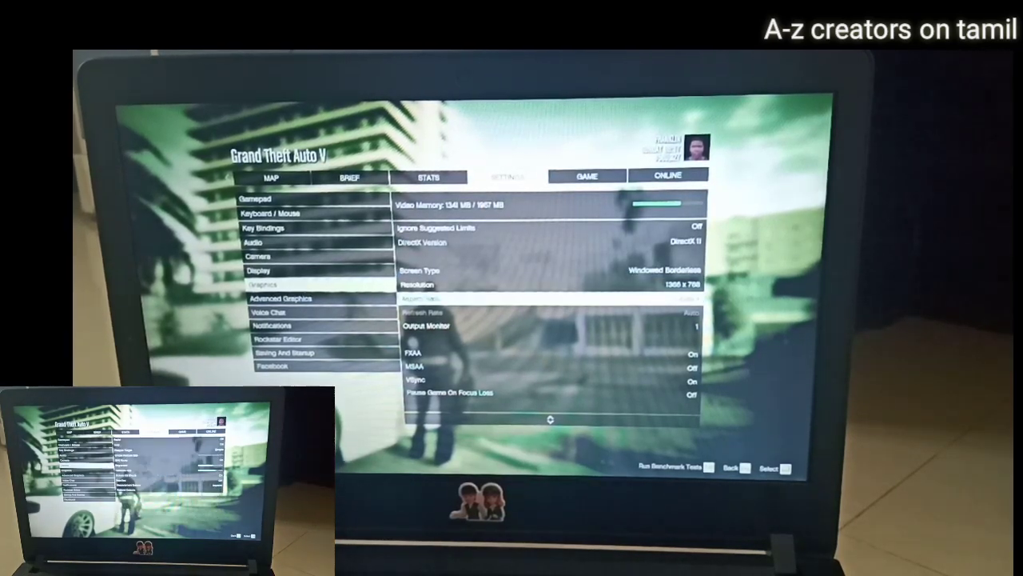
{"action": "key", "text": "Up"}
{"action": "key", "text": "Down"}
{"action": "key", "text": "Down"}
{"action": "key", "text": "Down"}
{"action": "key", "text": "Down"}
{"action": "key", "text": "Down"}
{"action": "key", "text": "Down"}
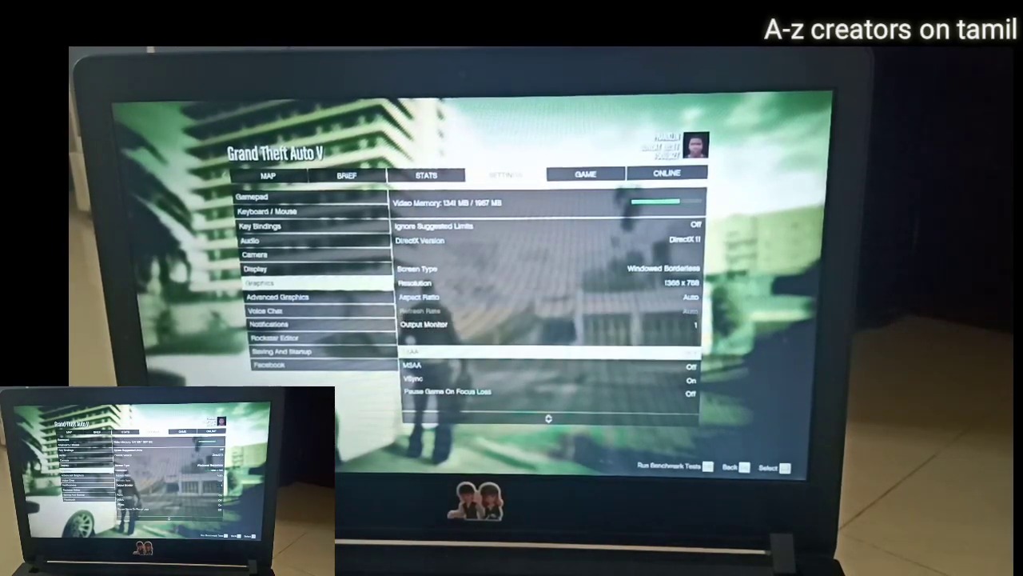
{"action": "key", "text": "Down"}
{"action": "key", "text": "Down"}
{"action": "key", "text": "Down"}
{"action": "key", "text": "Down"}
{"action": "key", "text": "Down"}
{"action": "key", "text": "Down"}
{"action": "key", "text": "Down"}
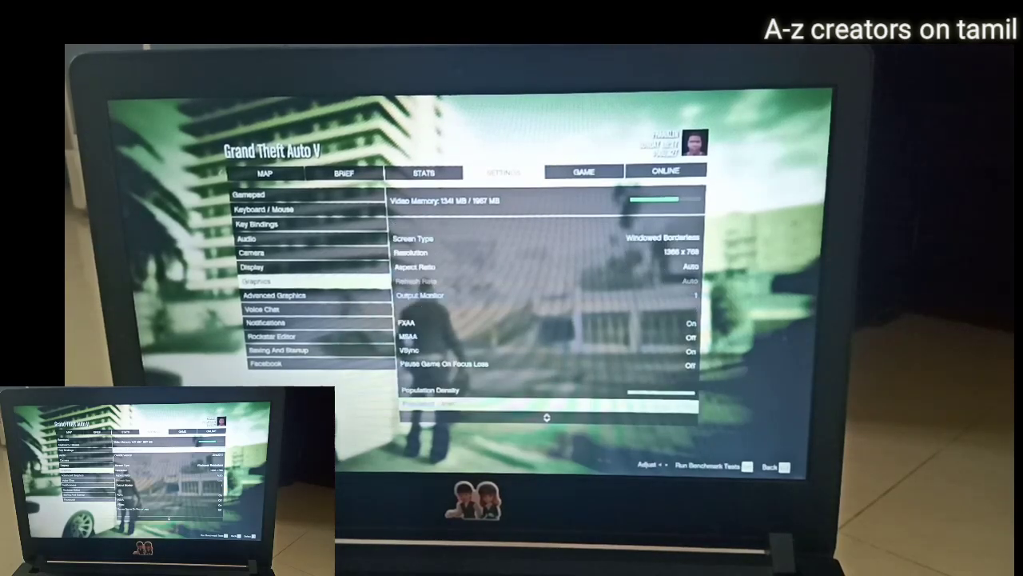